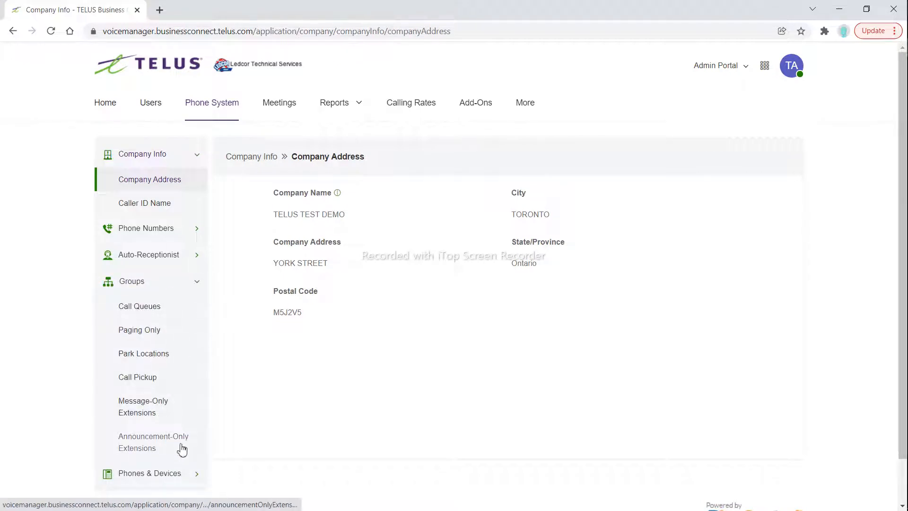
Open the AB Completed call queue and review the General and Settings parts of its Call Queue Details
click(144, 312)
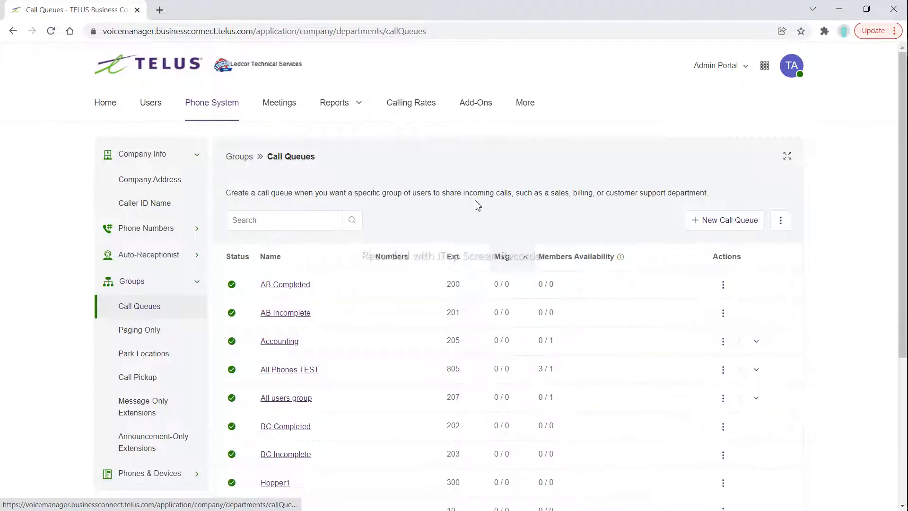
click(302, 285)
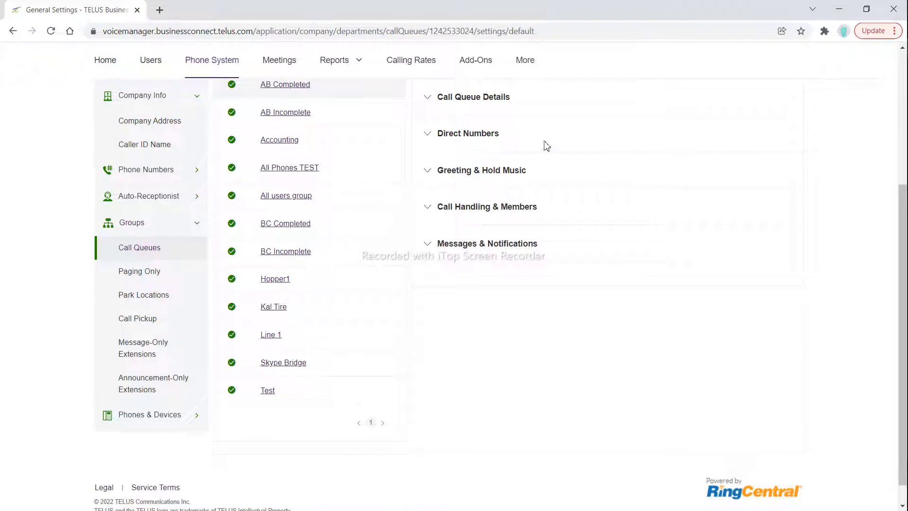
drag(898, 239, 903, 153)
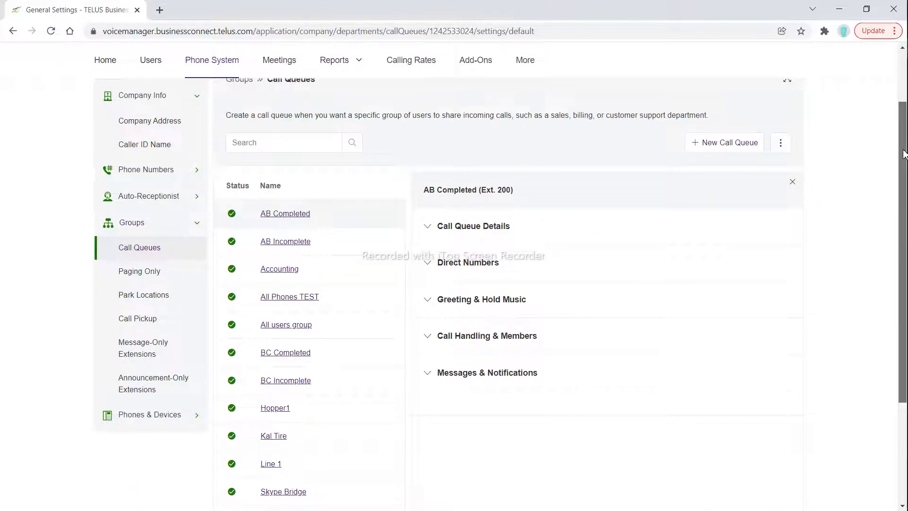
click(435, 228)
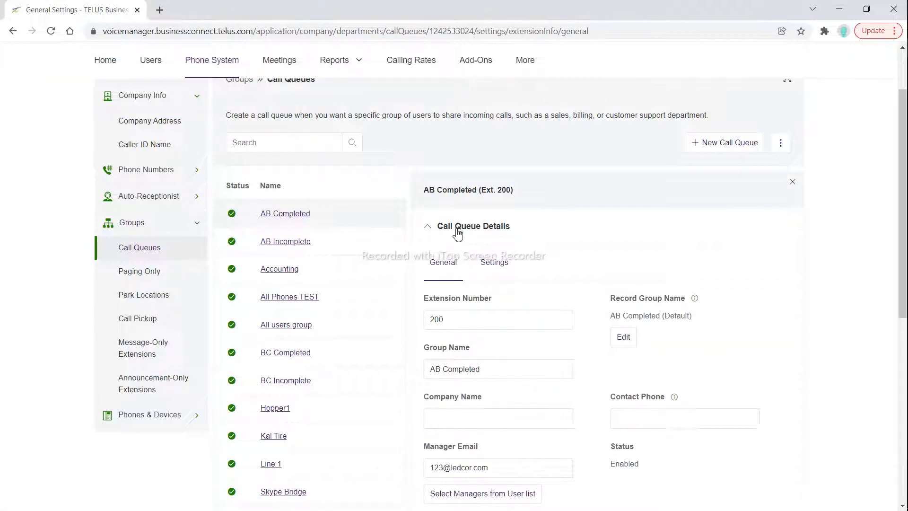
click(494, 263)
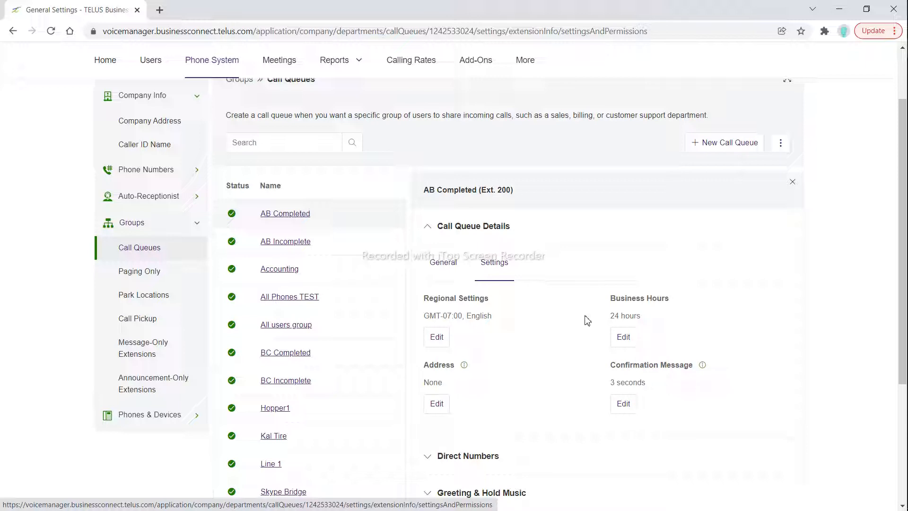
click(435, 233)
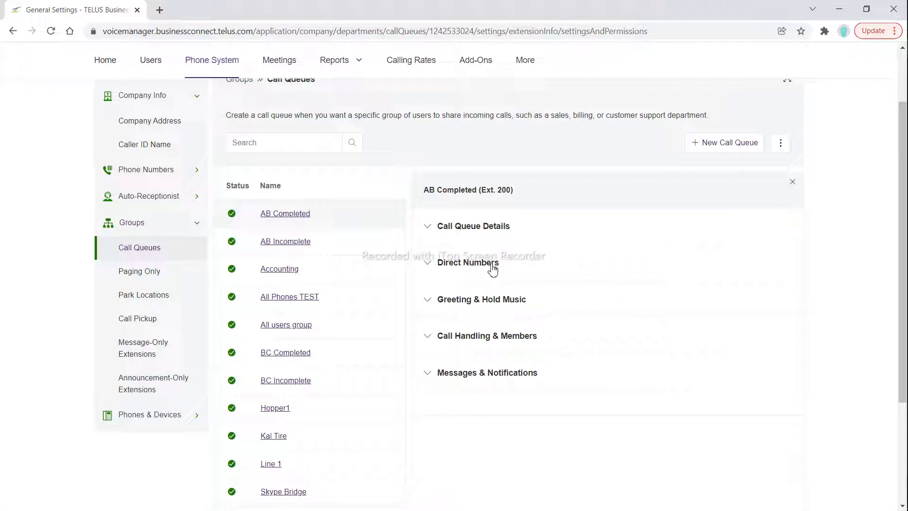
Review the queue's business-hours Greeting & Hold Music settings, including the available audio types for Audio While Connecting
click(444, 303)
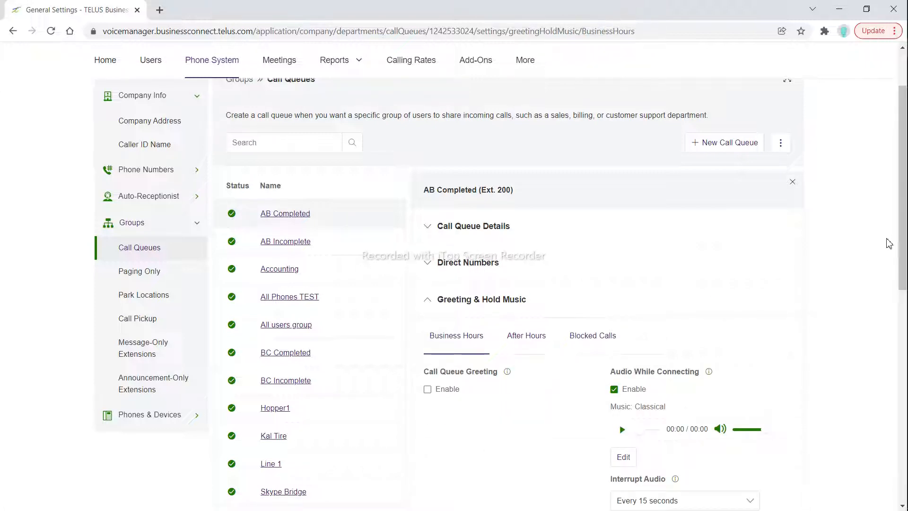
scroll(904, 283, down, 2)
scroll(904, 298, down, 1)
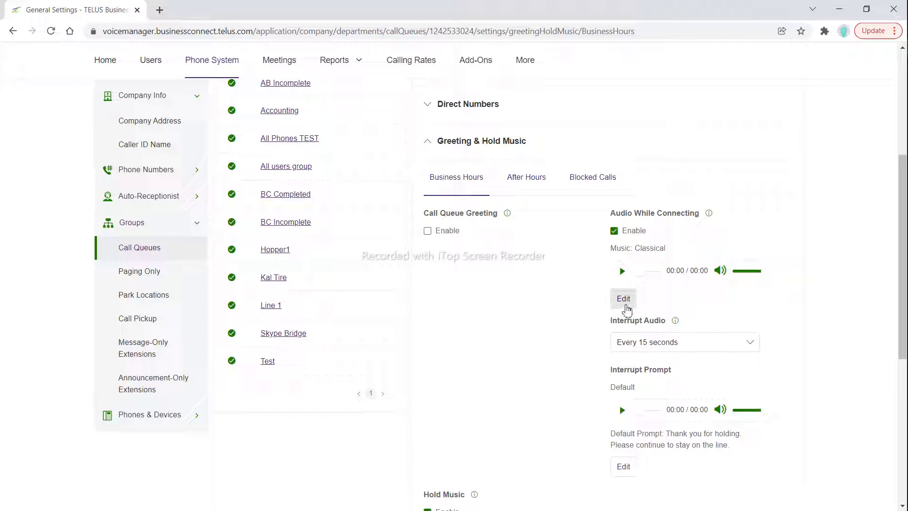
click(623, 298)
click(420, 200)
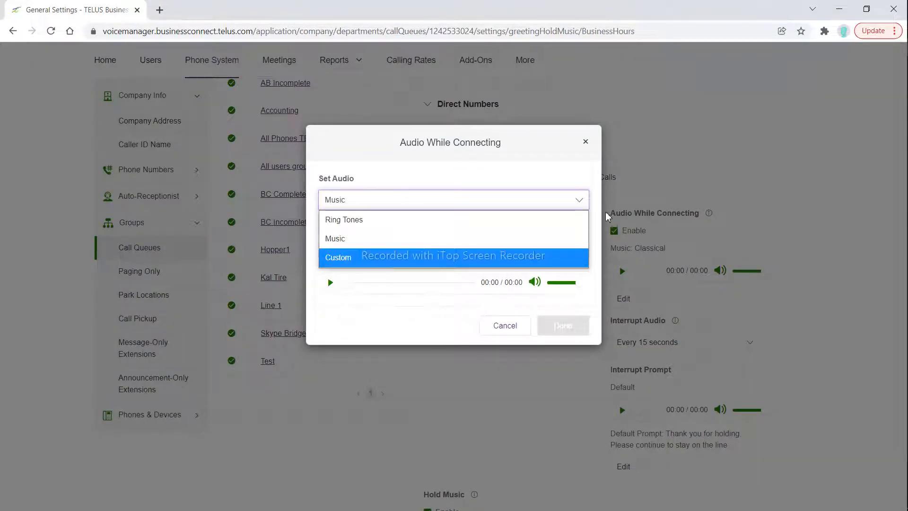
click(585, 143)
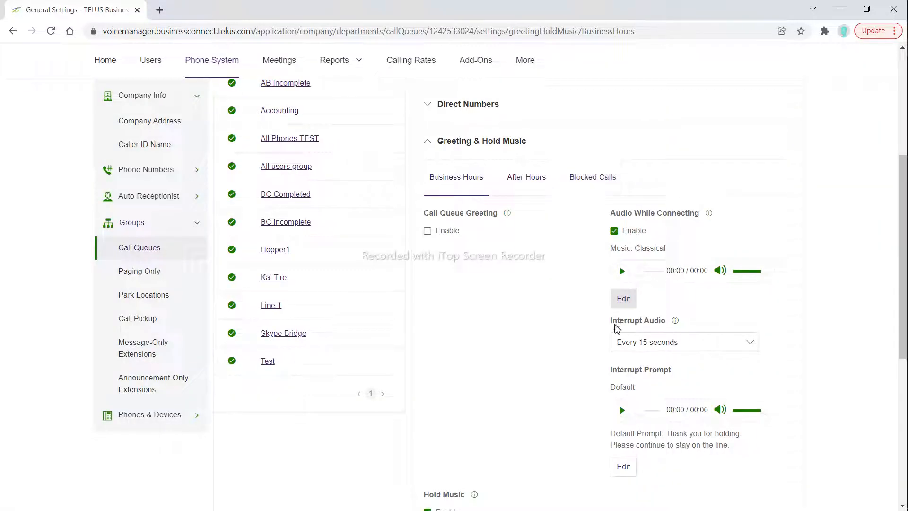
Review the available Interrupt Audio intervals without changing the selection
drag(611, 323, 714, 318)
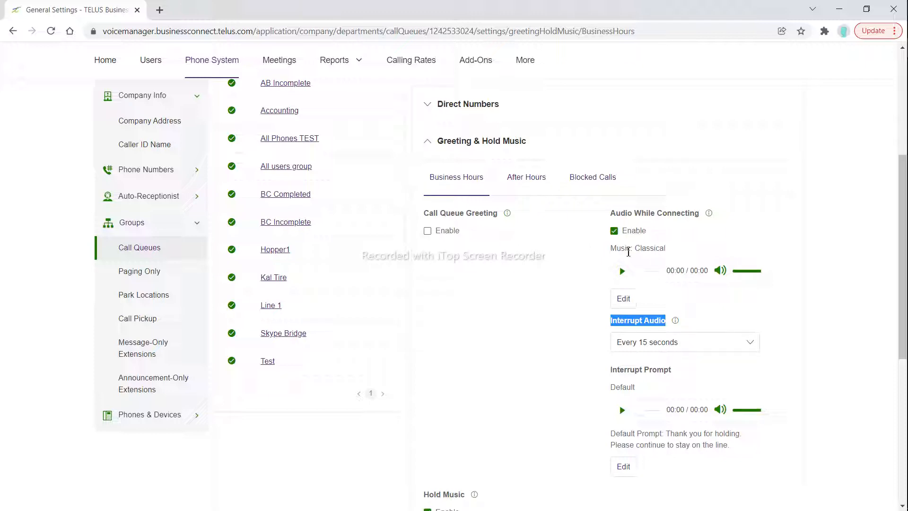
click(665, 350)
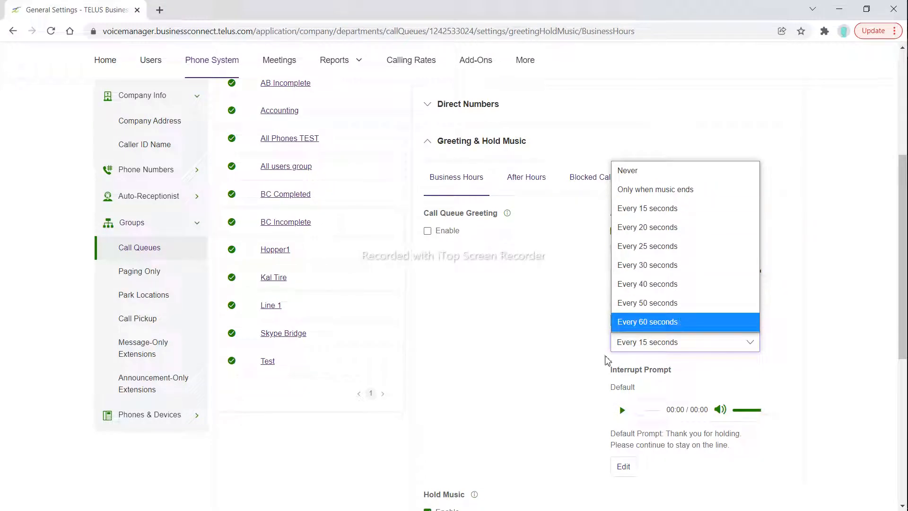
click(551, 367)
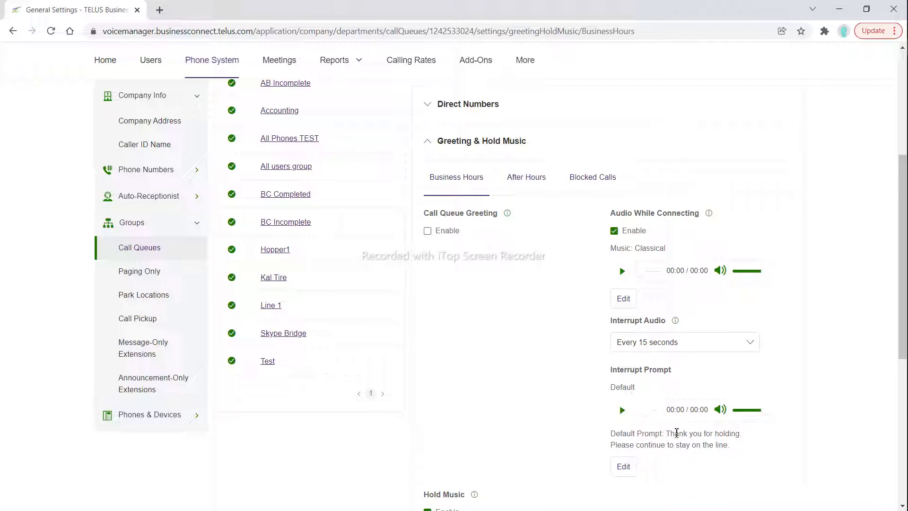
Review the default and custom greeting options for the Interrupt Prompt, leaving without saving
drag(676, 438, 729, 444)
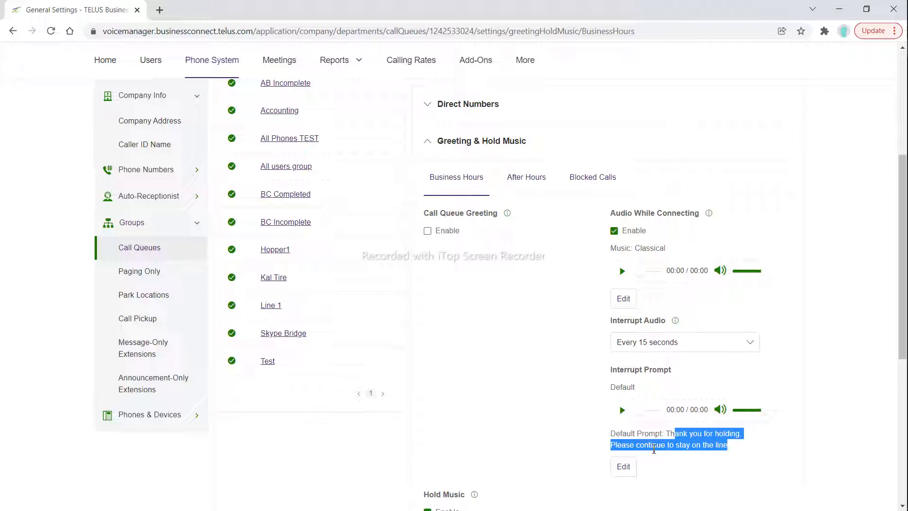
click(624, 466)
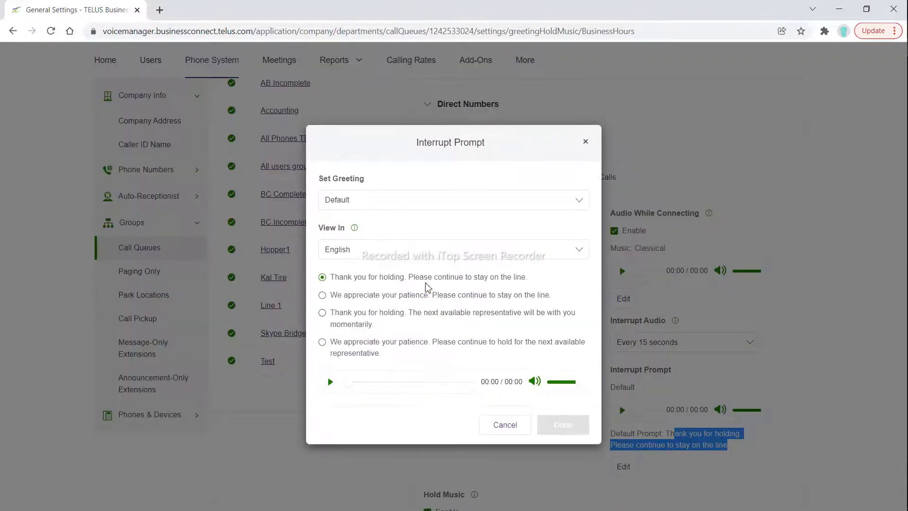
click(368, 203)
click(362, 237)
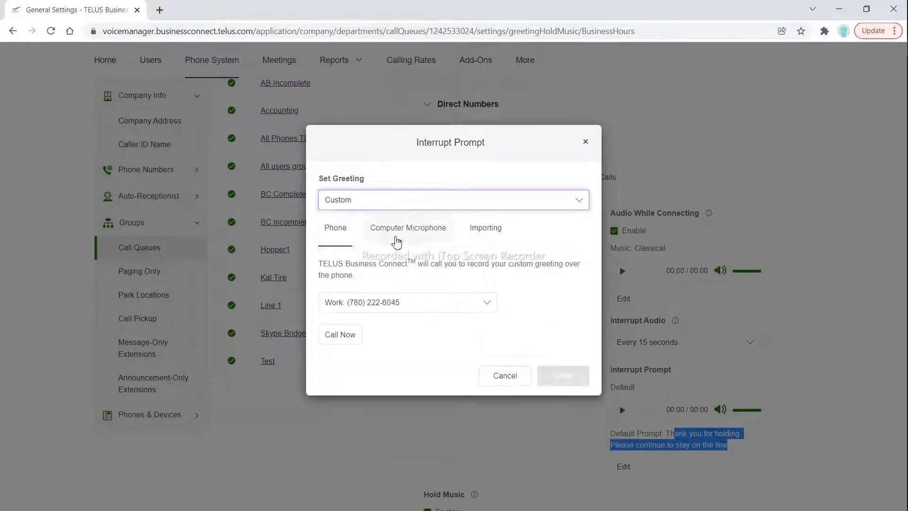
click(402, 204)
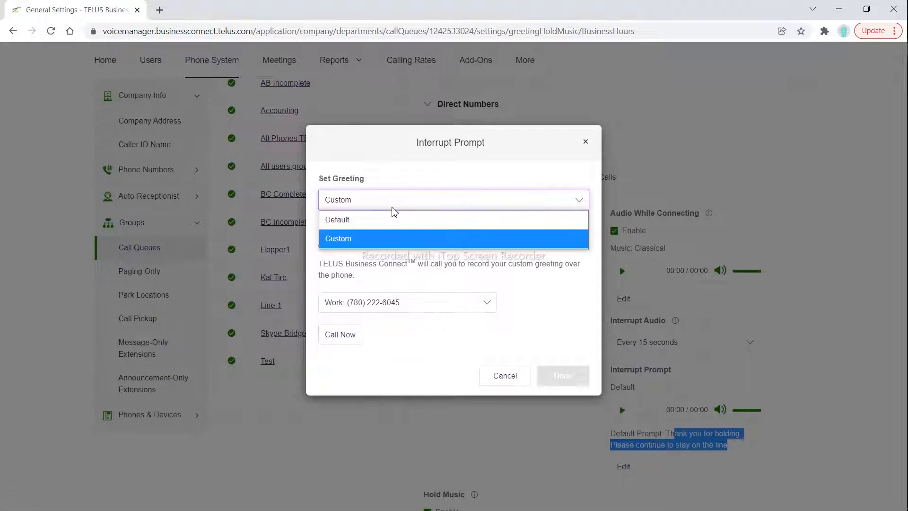
click(377, 223)
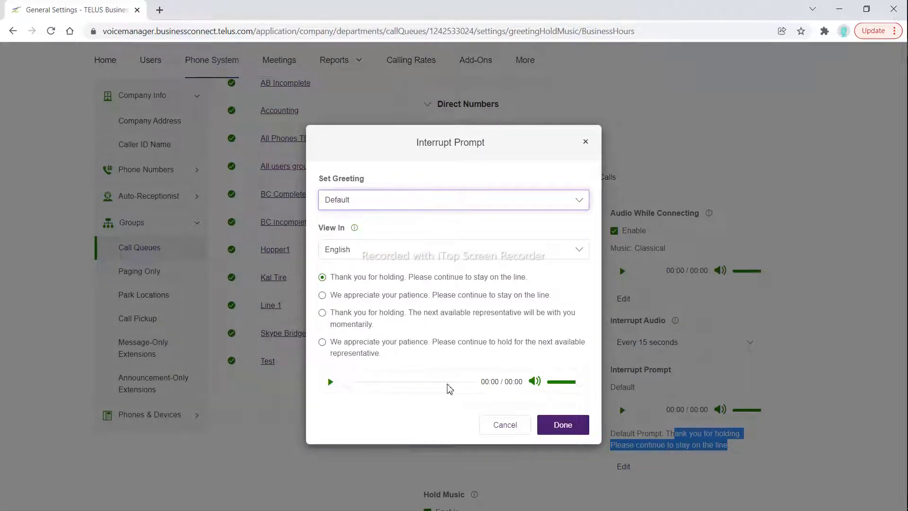
click(493, 428)
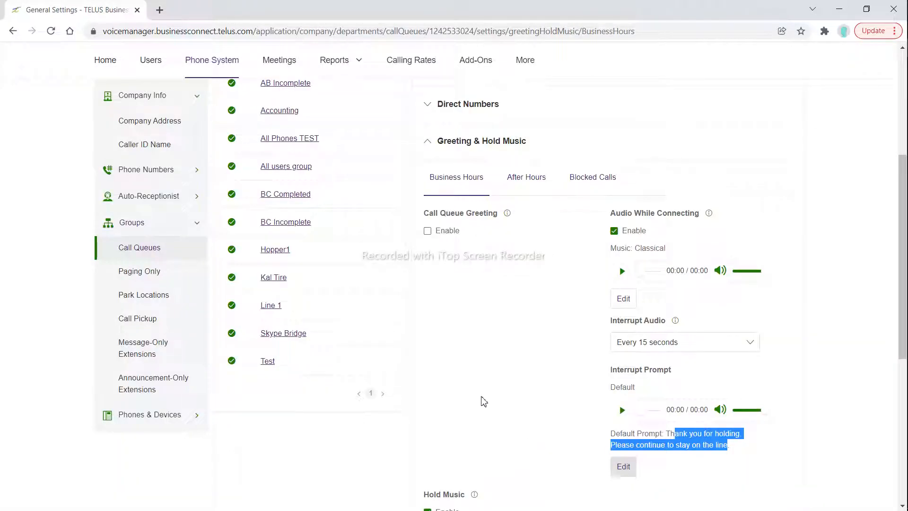
Look over the remaining business-hours hold music settings and collapse the Greeting & Hold Music section
click(483, 401)
scroll(492, 226, down, 3)
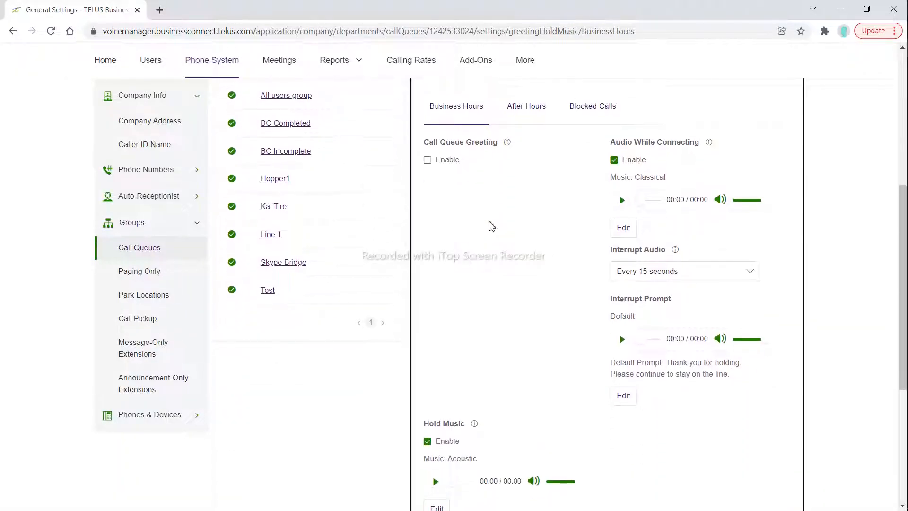
scroll(491, 226, up, 2)
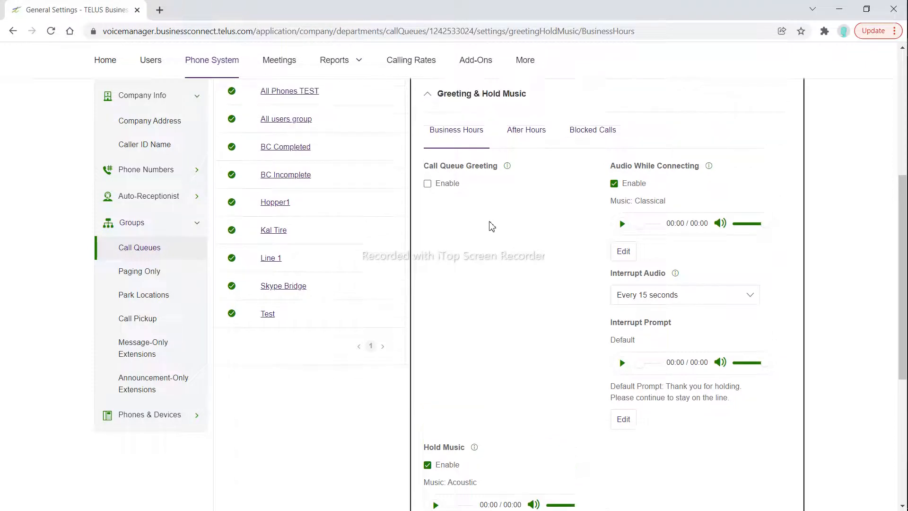
click(472, 102)
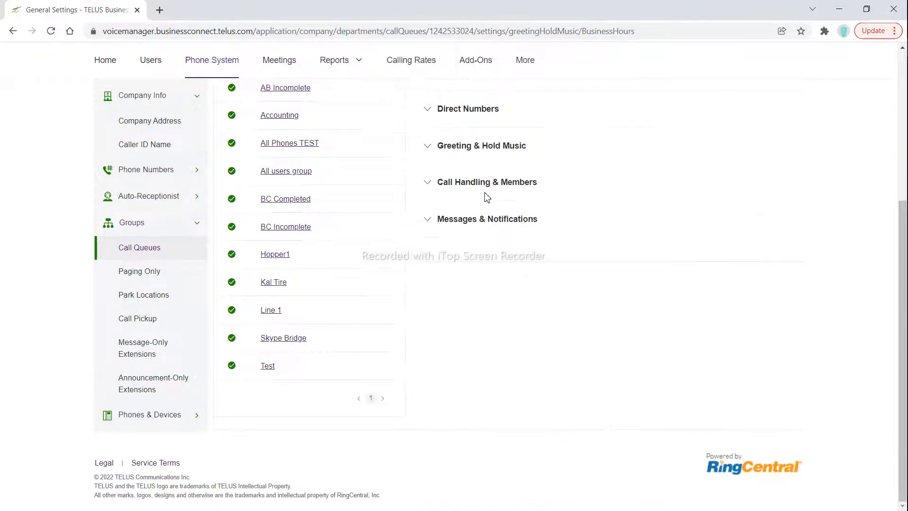
Add all listed users as primary members under the queue's business-hours Call Handling & Members settings and save
click(475, 185)
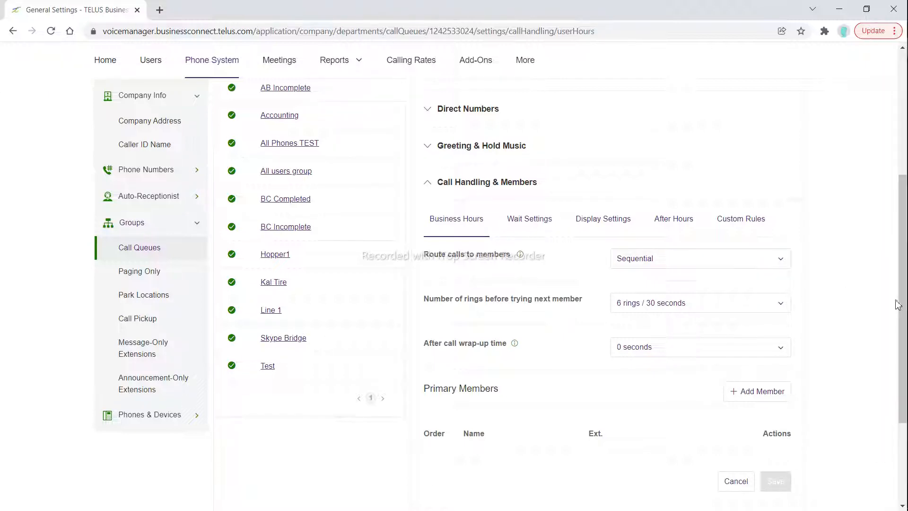
scroll(581, 408, down, 2)
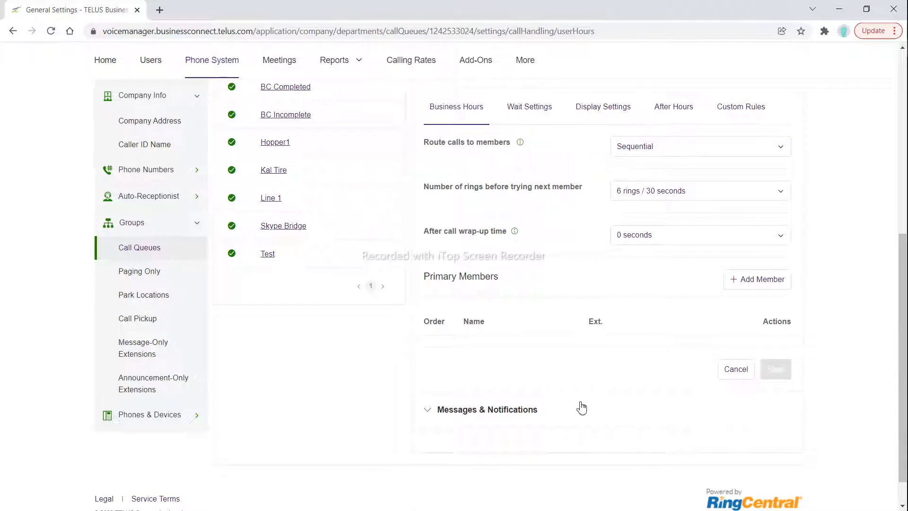
click(773, 285)
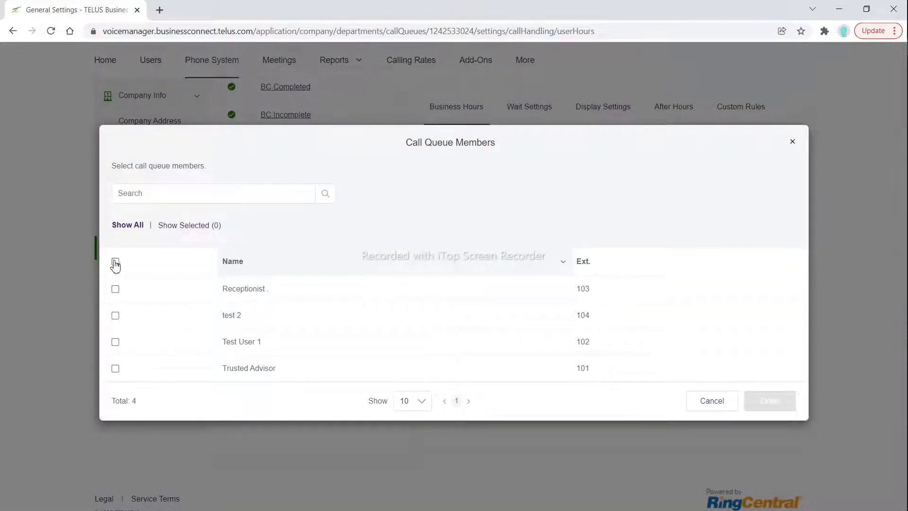
click(115, 261)
click(769, 397)
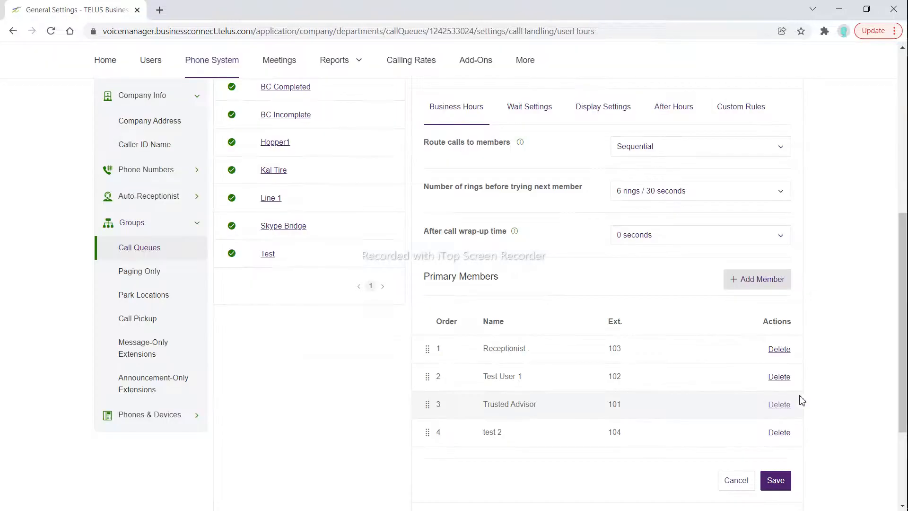
click(774, 479)
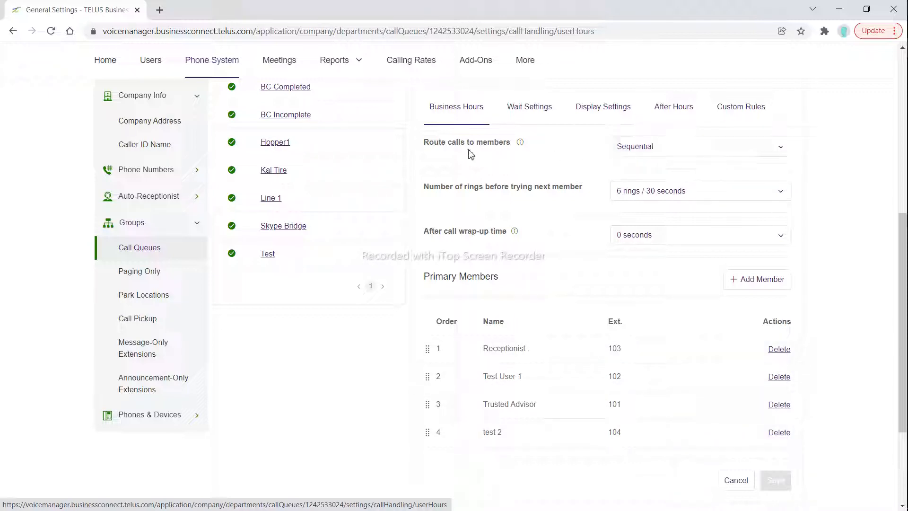
Try Rotating and Simultaneous routing of calls to members, and return the routing to Sequential
click(651, 159)
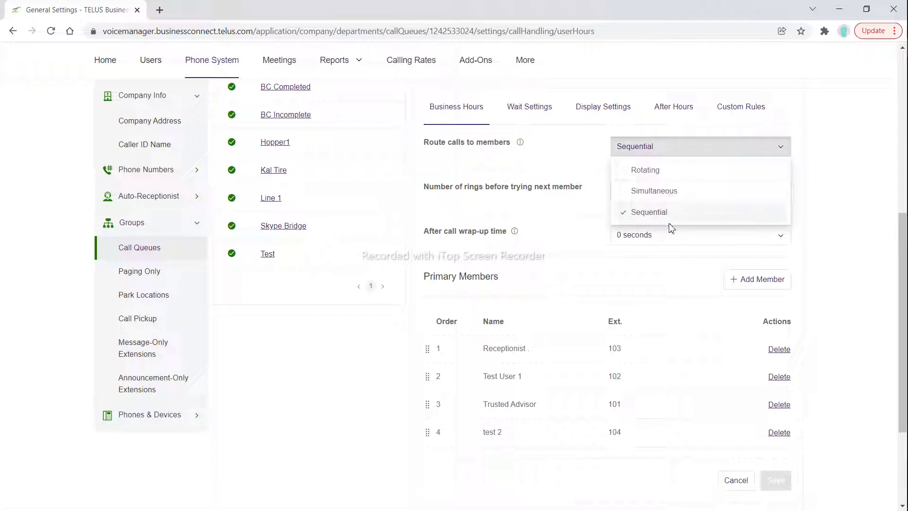
click(660, 171)
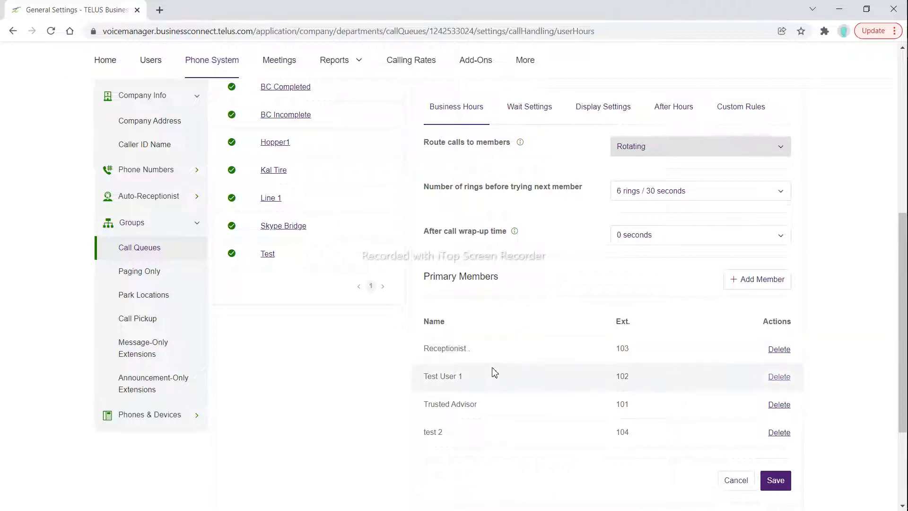
click(651, 147)
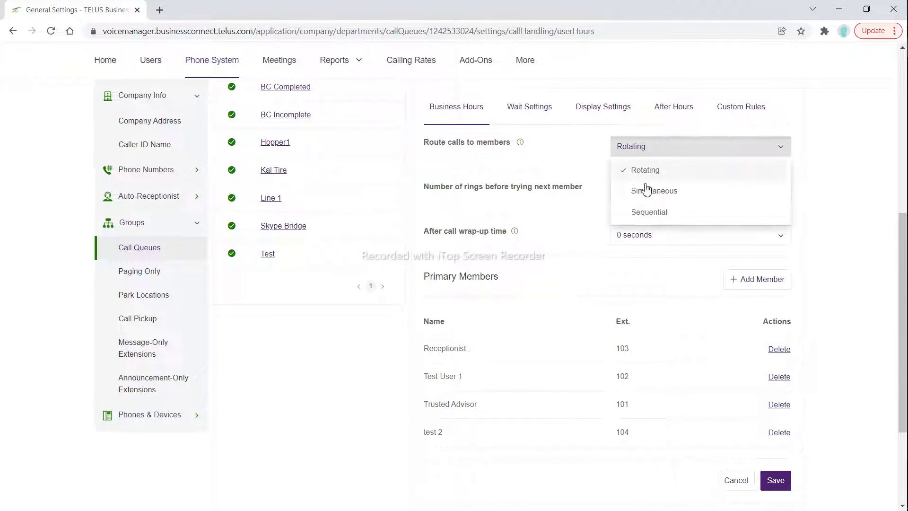
click(645, 191)
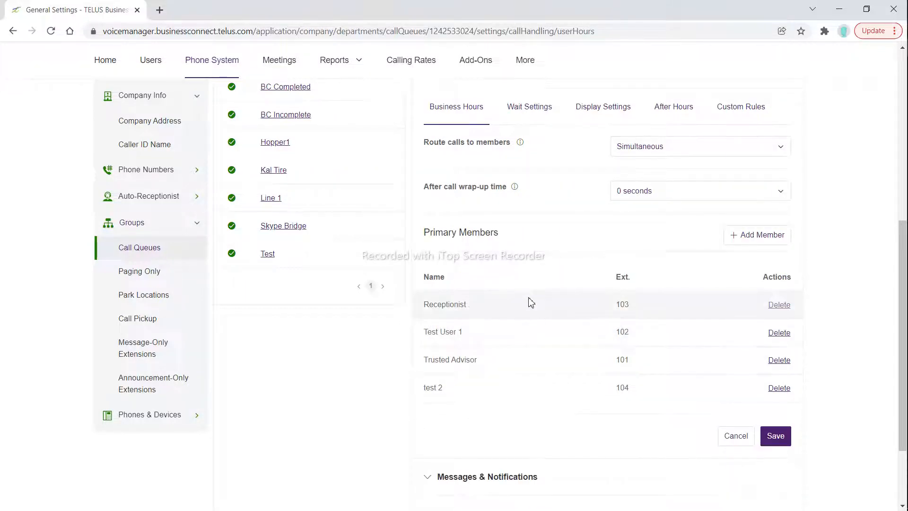
click(638, 144)
click(644, 213)
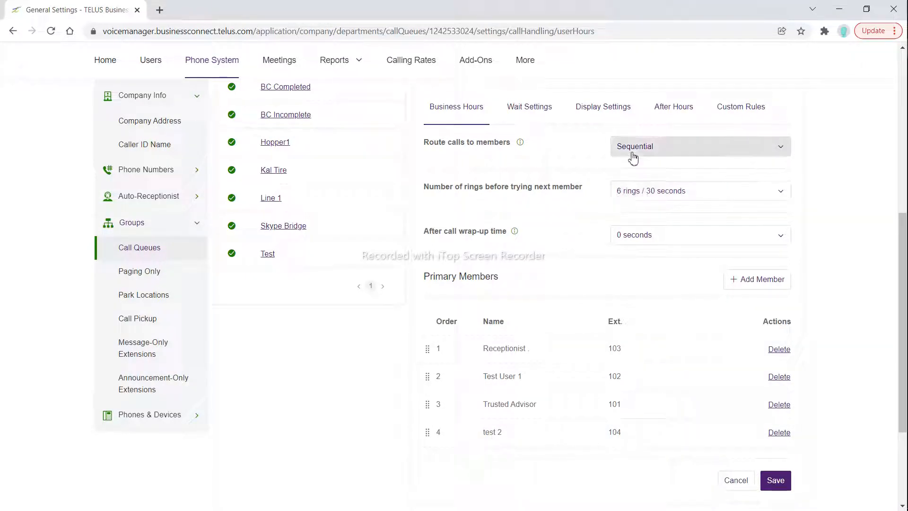
Set the number of rings before trying the next member to 4 rings / 20 seconds
click(641, 197)
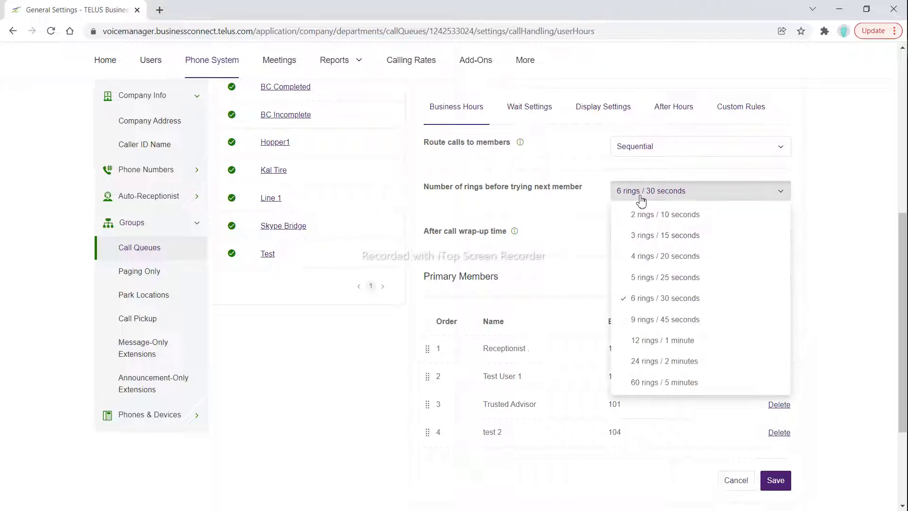
click(662, 262)
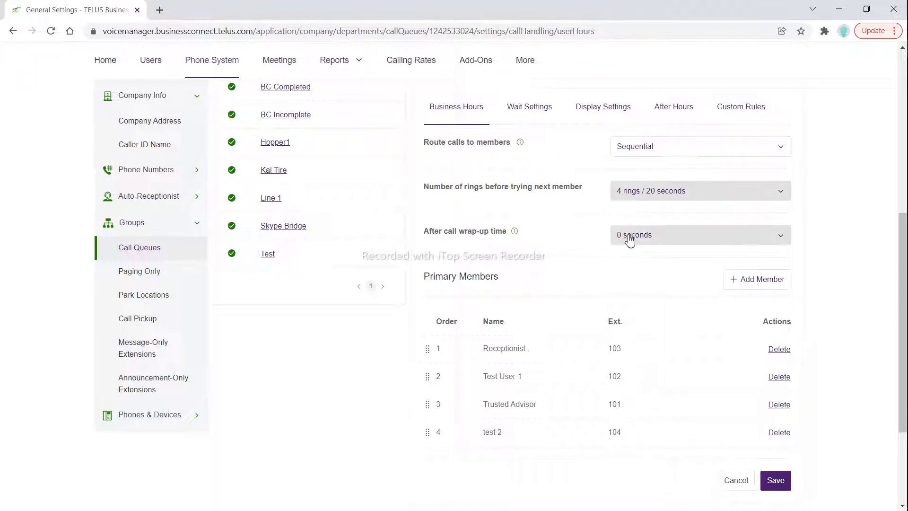
Route calls to members in Simultaneous mode and review the available after call wrap-up times
click(648, 148)
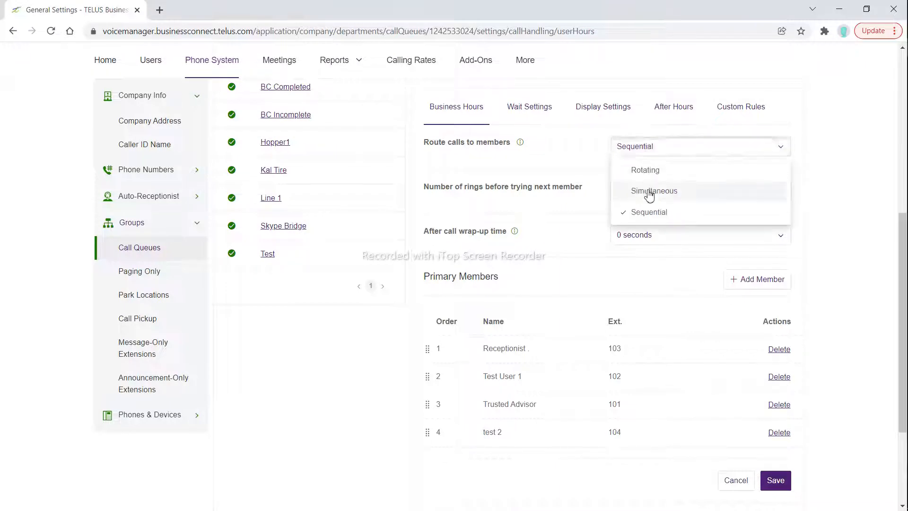
click(654, 190)
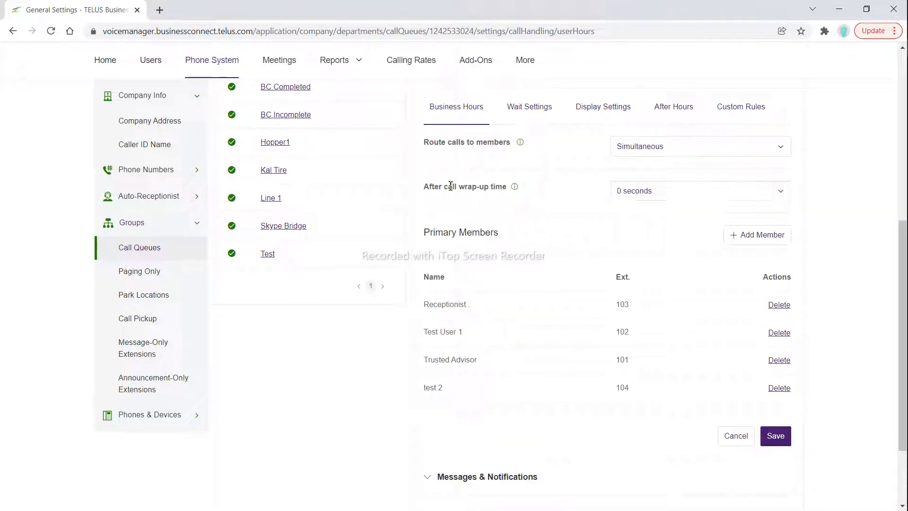
drag(424, 190, 513, 210)
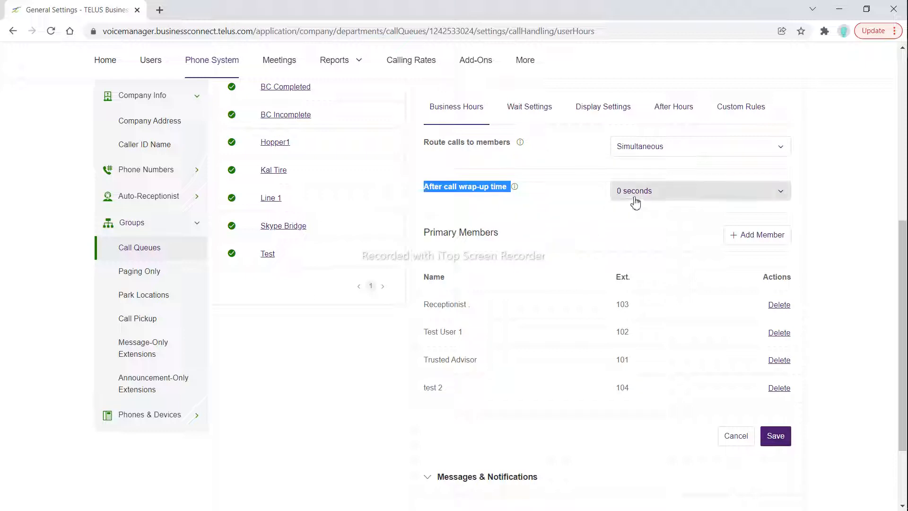
click(679, 191)
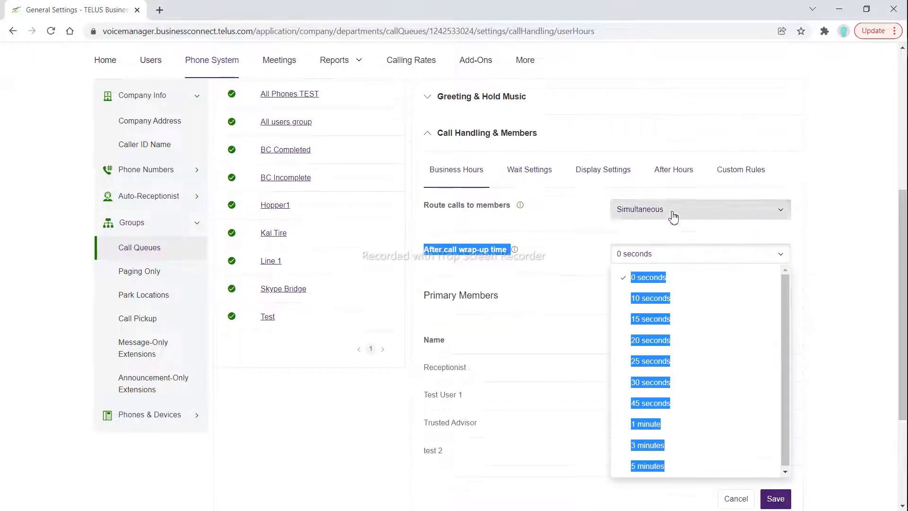
click(564, 263)
click(633, 259)
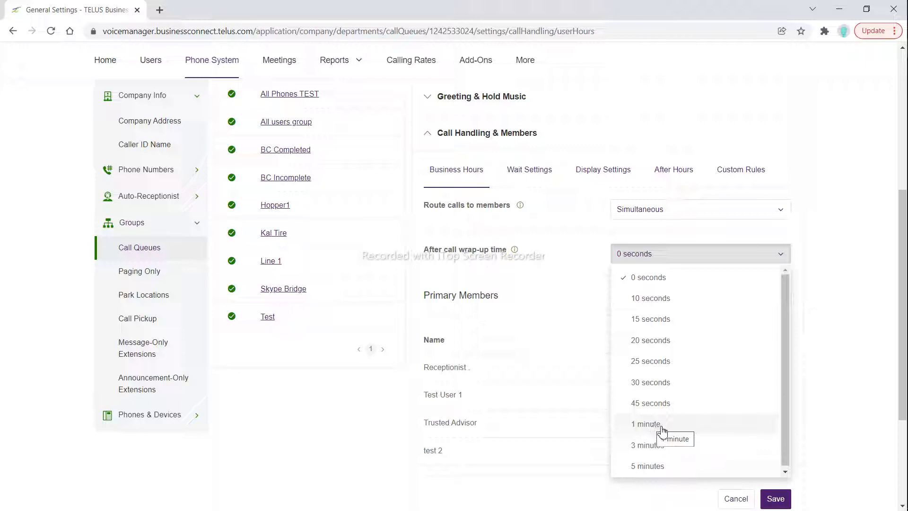
click(552, 267)
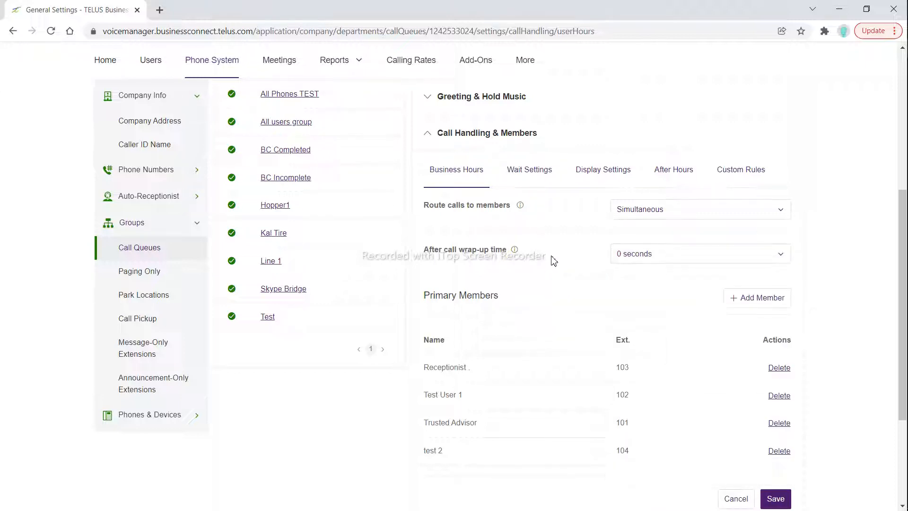
Try Rotating routing of calls to members and return the routing to Simultaneous
click(640, 214)
click(651, 234)
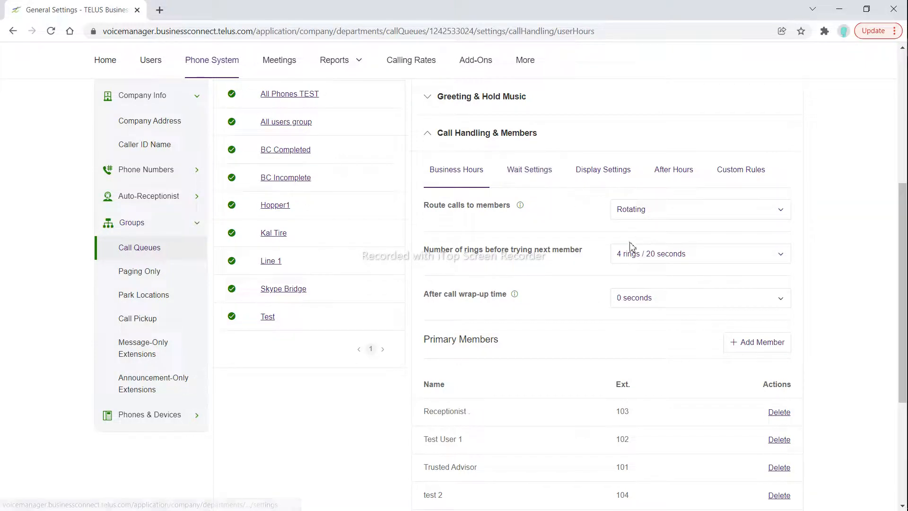
click(614, 209)
click(641, 253)
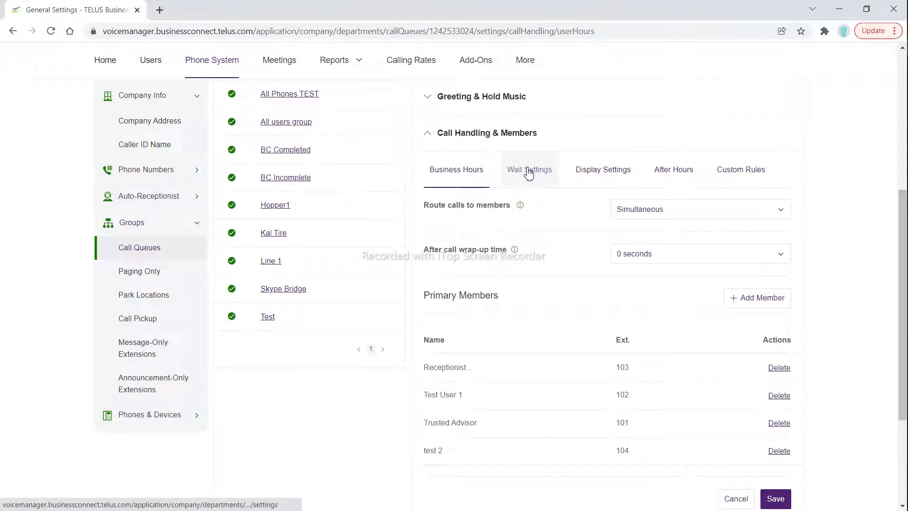
Save the business-hours changes on moving to the Wait Settings, and review the choices for the number of callers allowed in queue
click(528, 175)
click(569, 233)
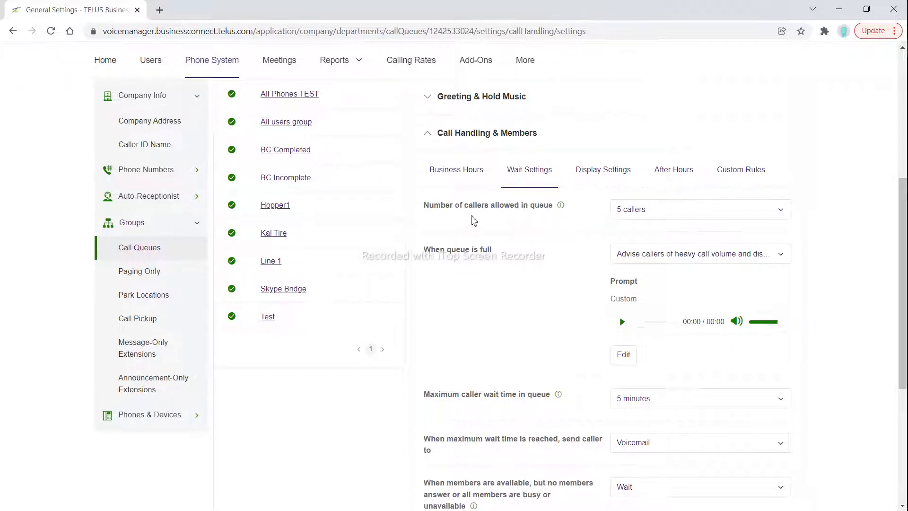
drag(426, 205, 551, 210)
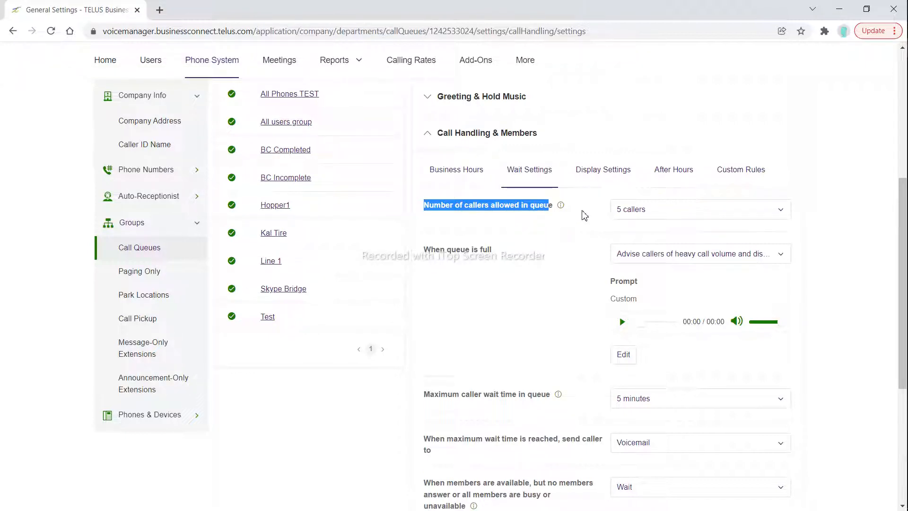
click(639, 211)
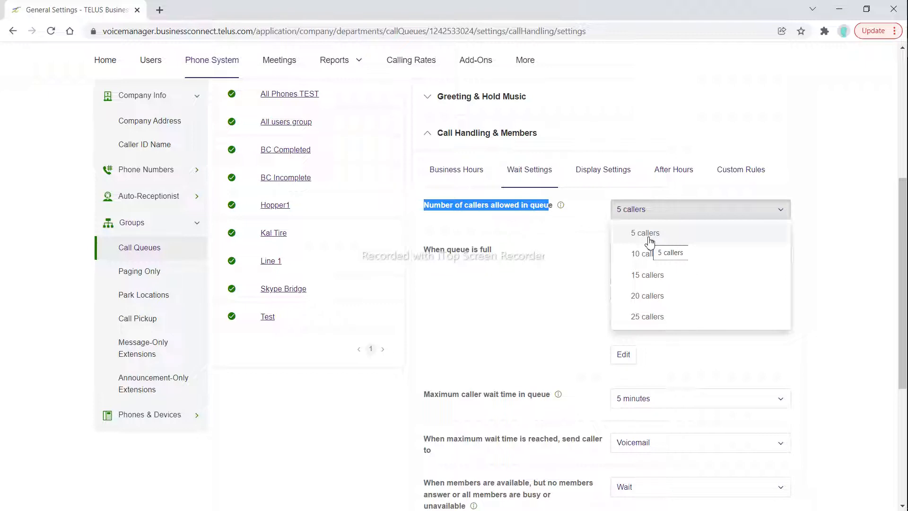
click(837, 273)
Set the action for when the queue is full to Send new callers to voicemail
scroll(856, 277, down, 2)
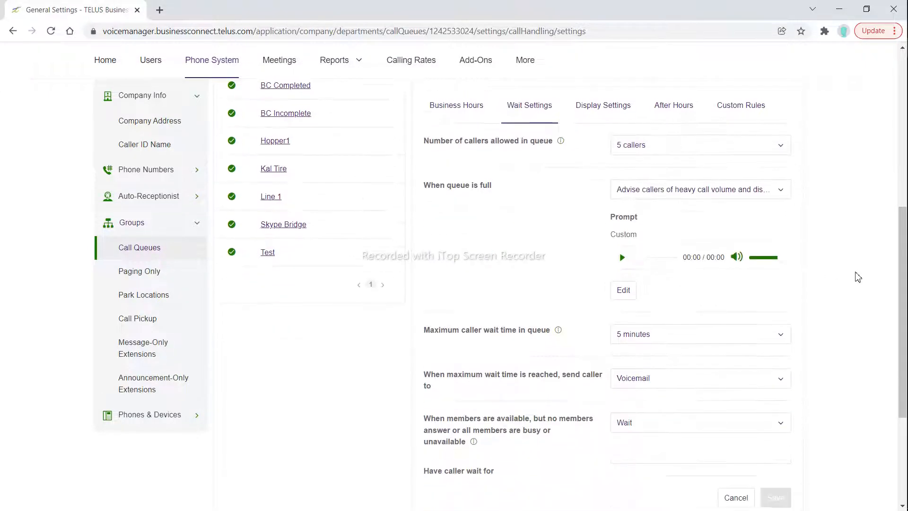
scroll(857, 276, down, 4)
scroll(599, 338, up, 1)
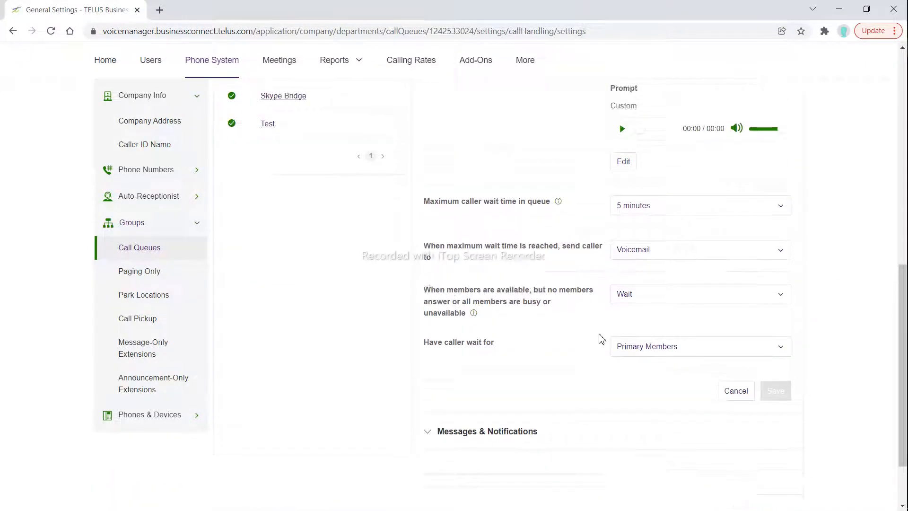
scroll(600, 339, up, 4)
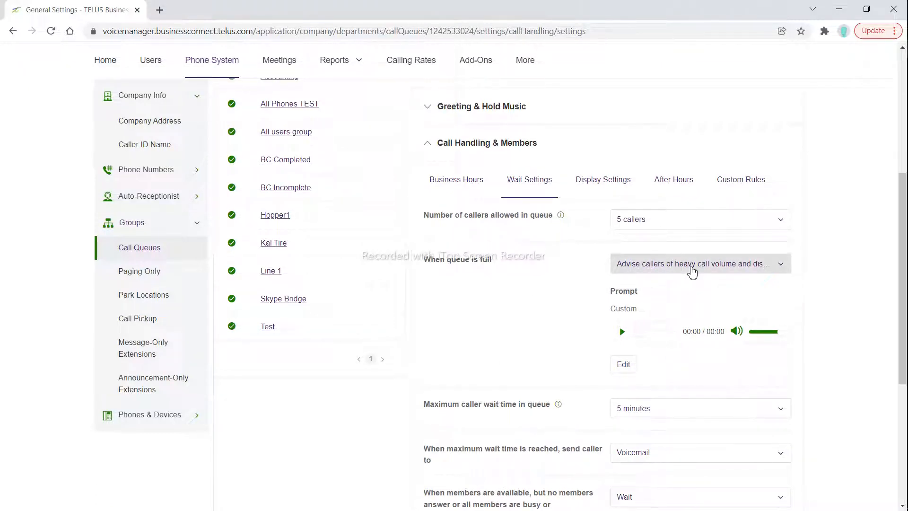
click(691, 268)
click(687, 291)
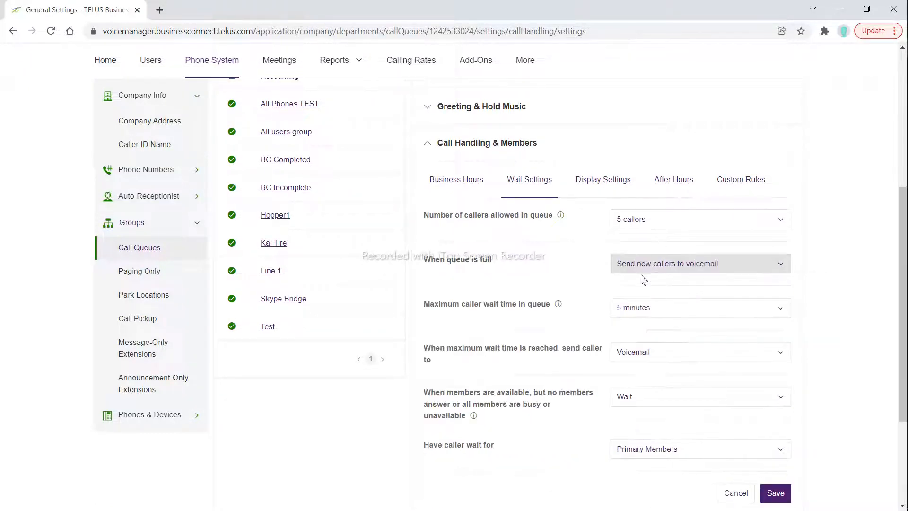
Review the choices for the number of callers allowed and the maximum caller wait time in the queue
click(650, 226)
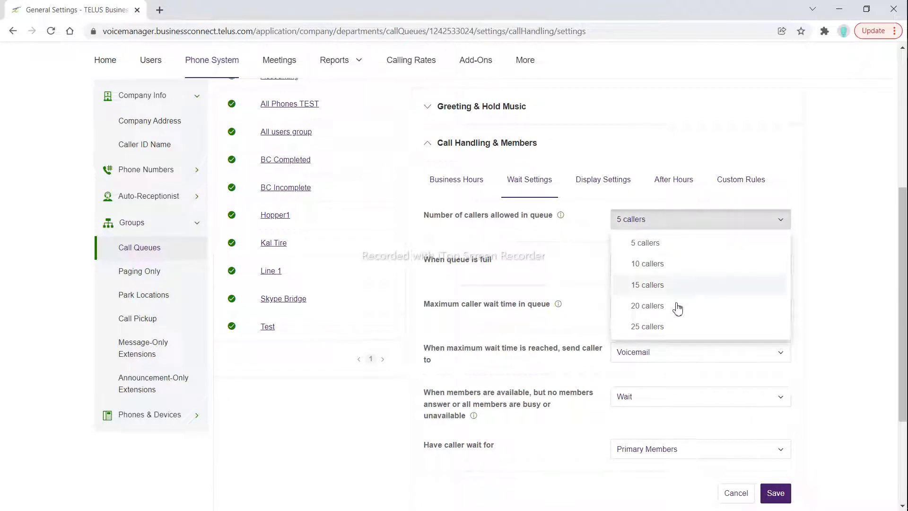
click(845, 320)
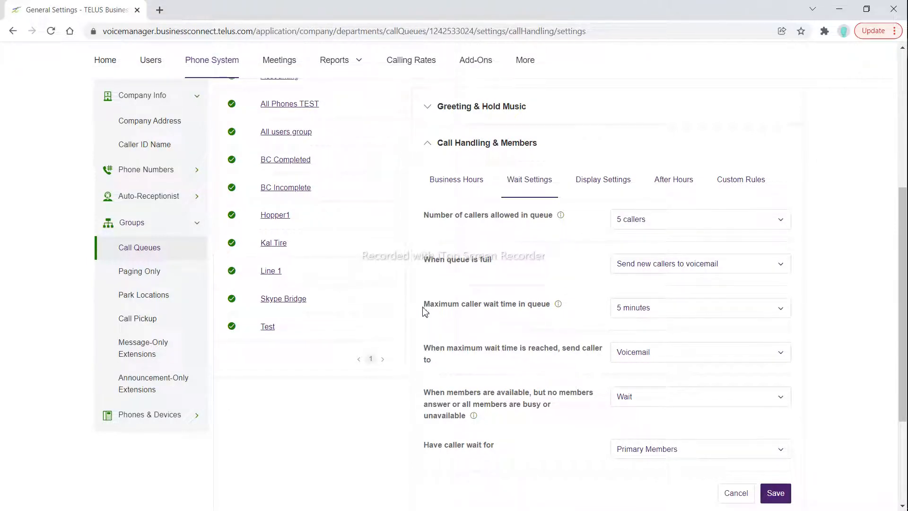
drag(421, 308, 548, 310)
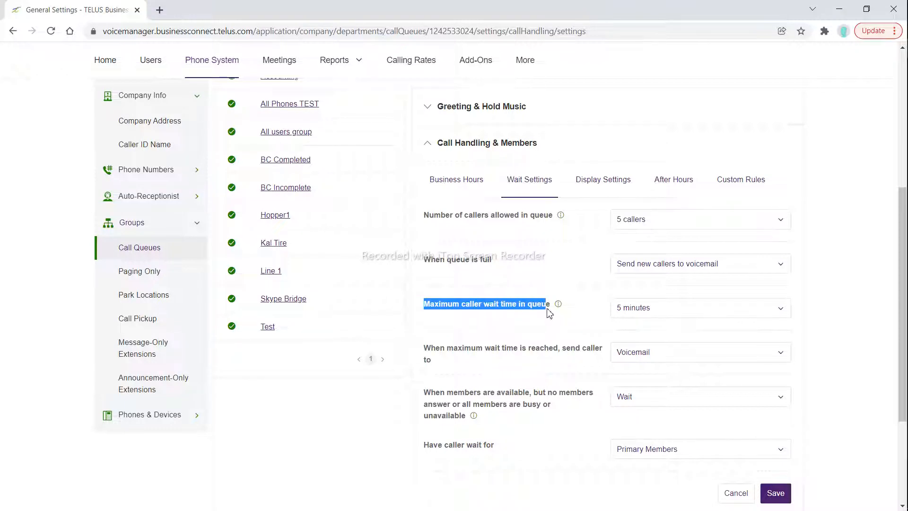
click(636, 319)
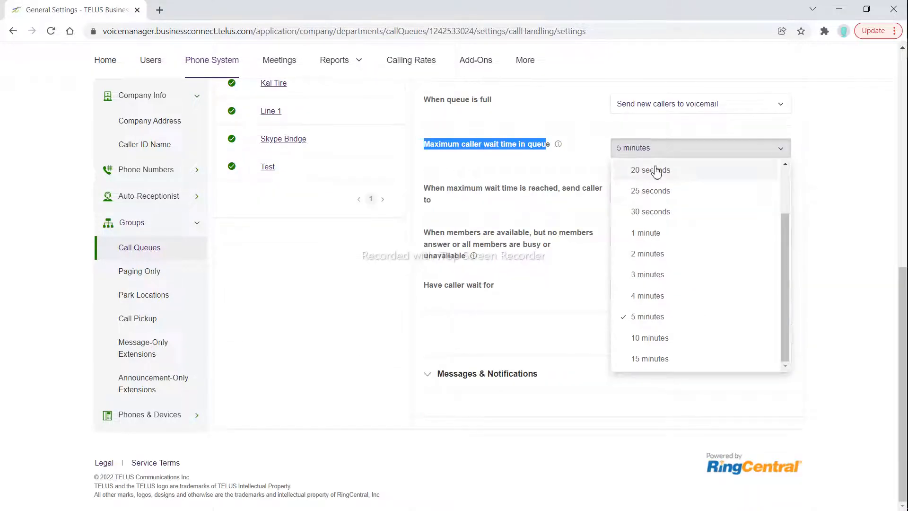
drag(785, 216, 786, 170)
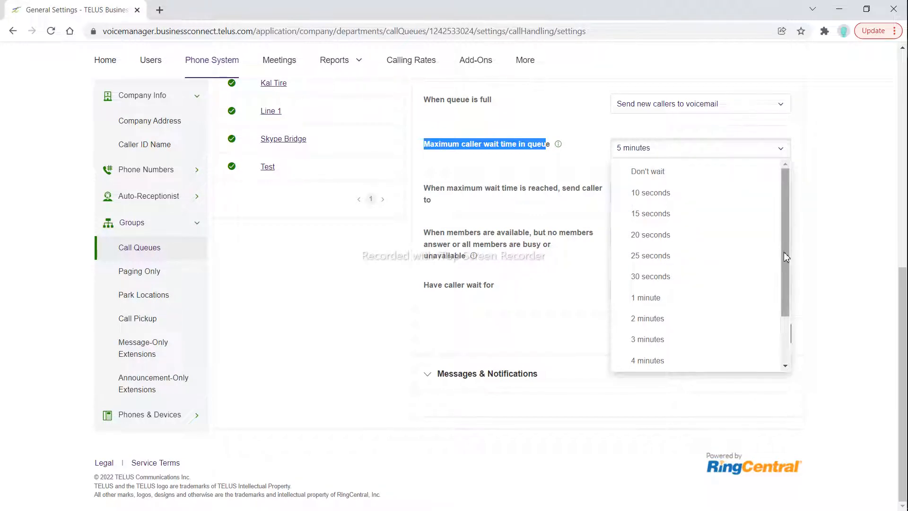
drag(784, 251, 790, 345)
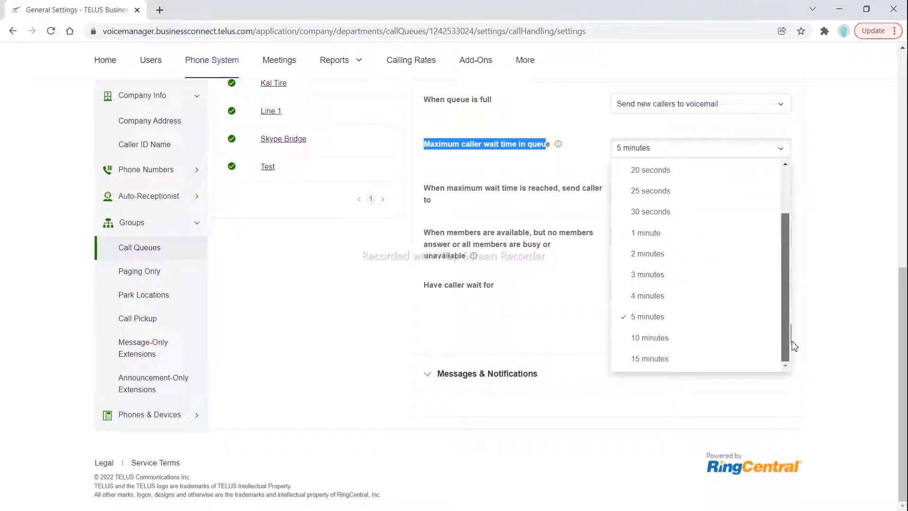
click(866, 286)
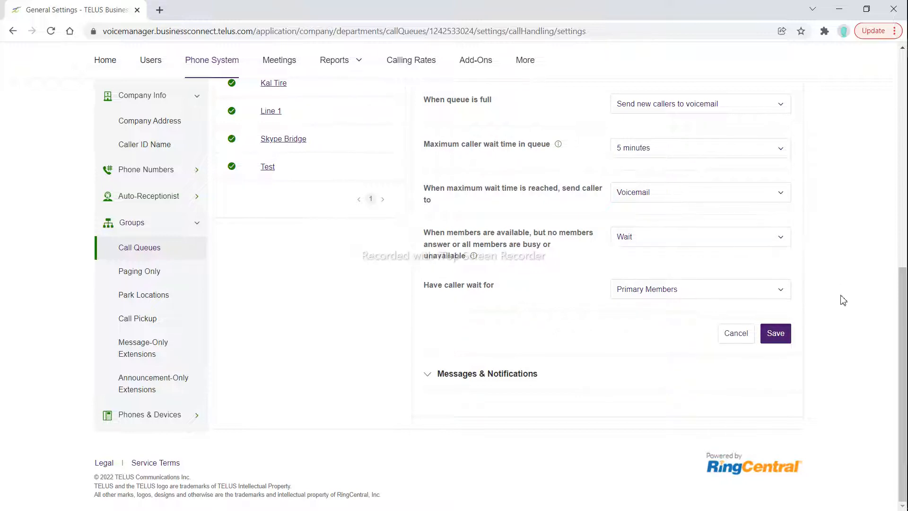
View the queue's Display Settings, discarding the unsaved wait settings changes
scroll(842, 298, up, 8)
scroll(842, 298, down, 5)
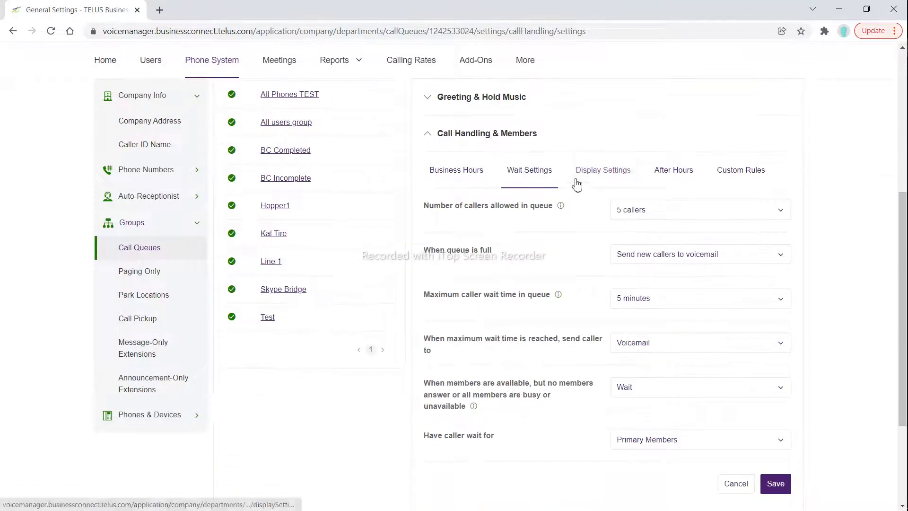
click(576, 183)
click(516, 228)
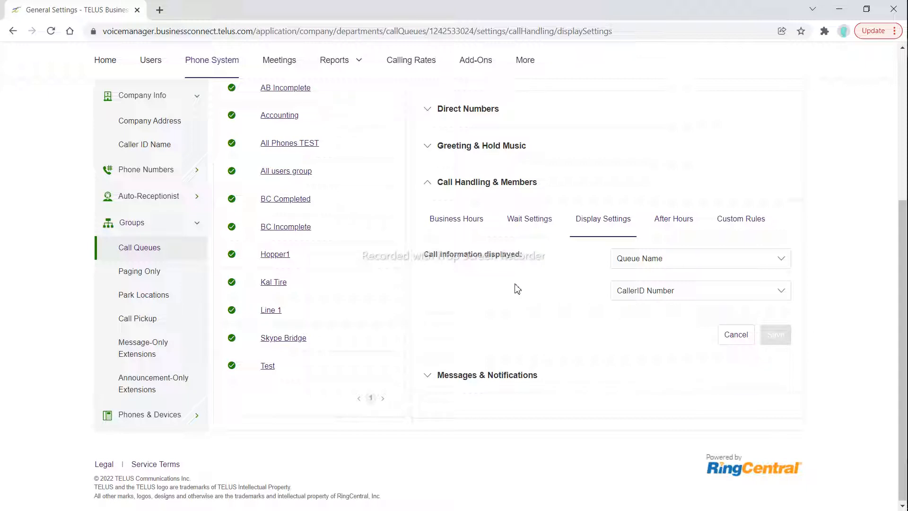
Check the recording options for a Custom business-hours voicemail greeting under Messages & Notifications, and cancel without applying it
click(460, 191)
click(455, 223)
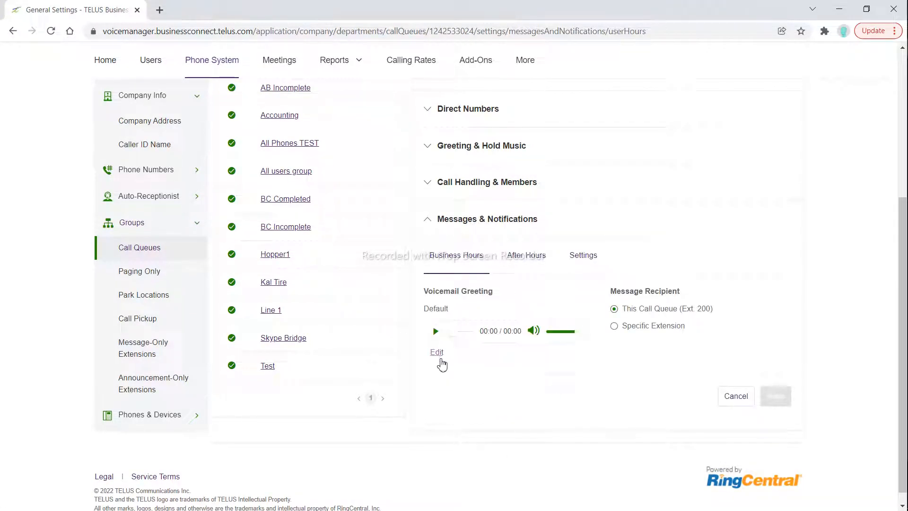
click(433, 351)
click(354, 201)
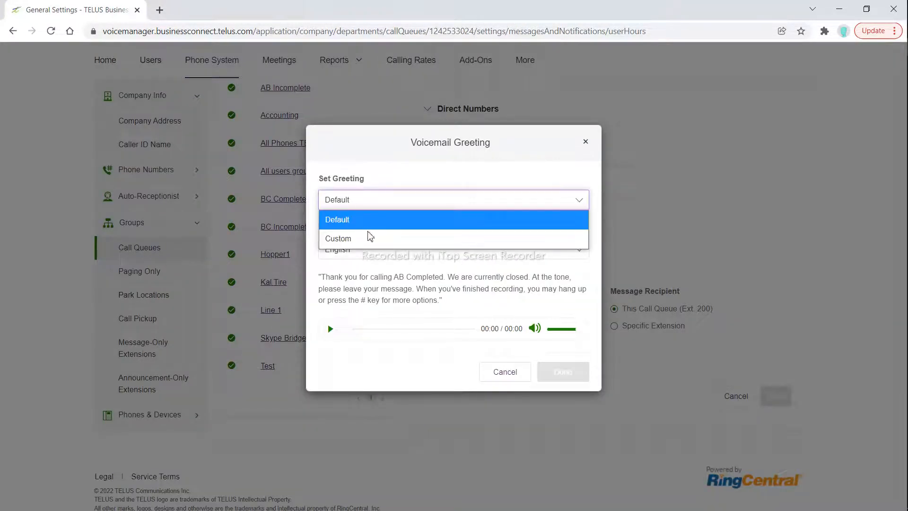
click(375, 240)
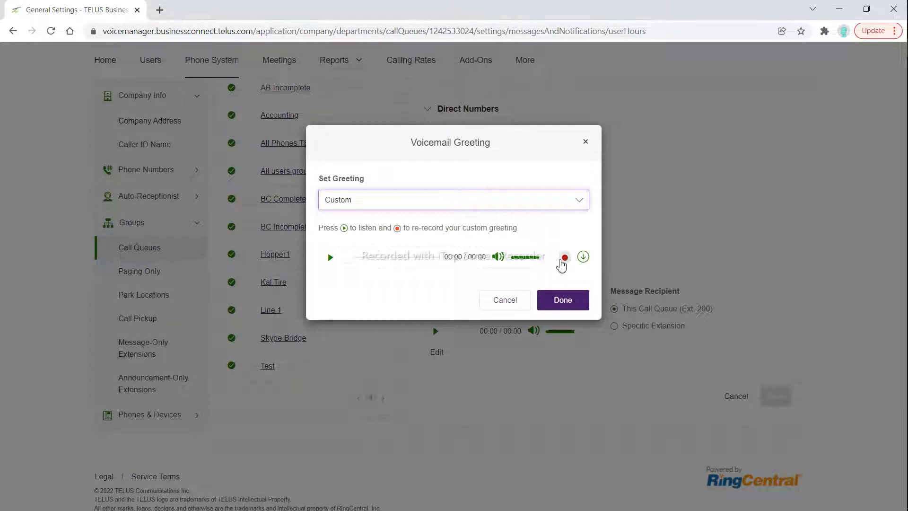
click(564, 257)
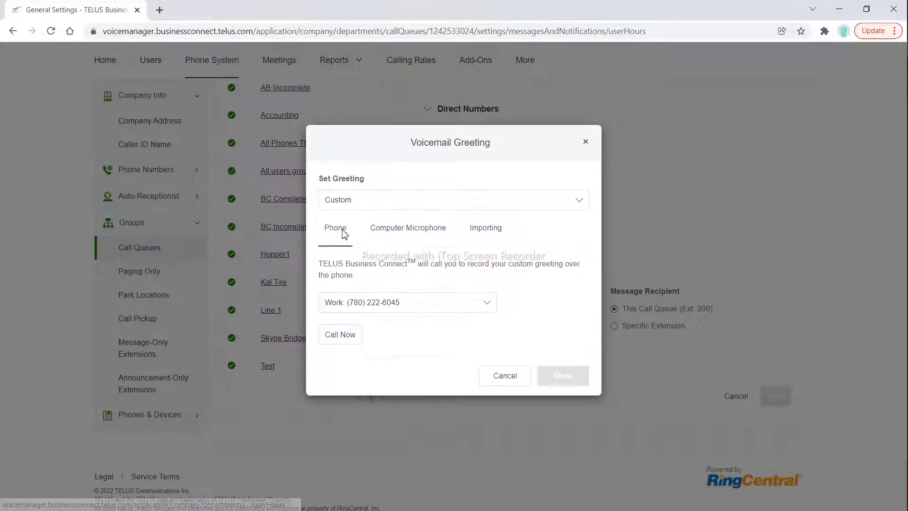
click(506, 376)
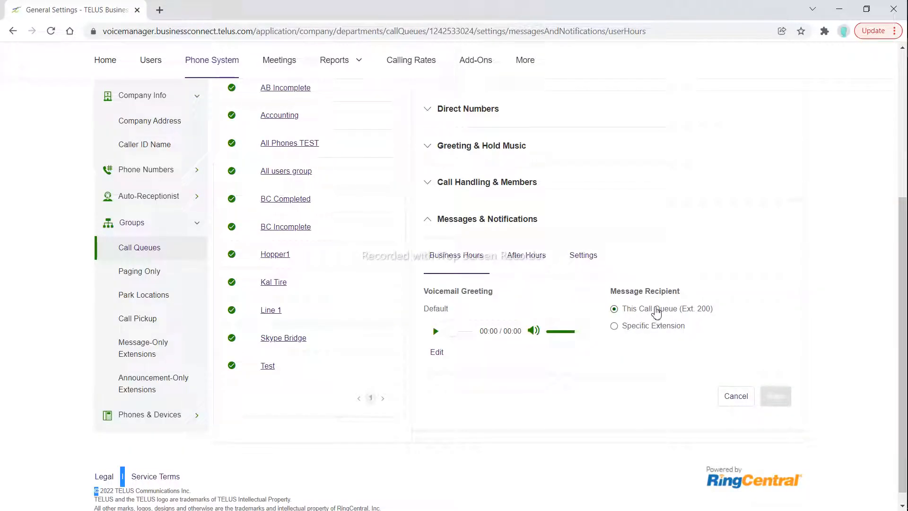
Set the business-hours message recipient to the specific extension 103, Receptionist
click(614, 326)
click(658, 348)
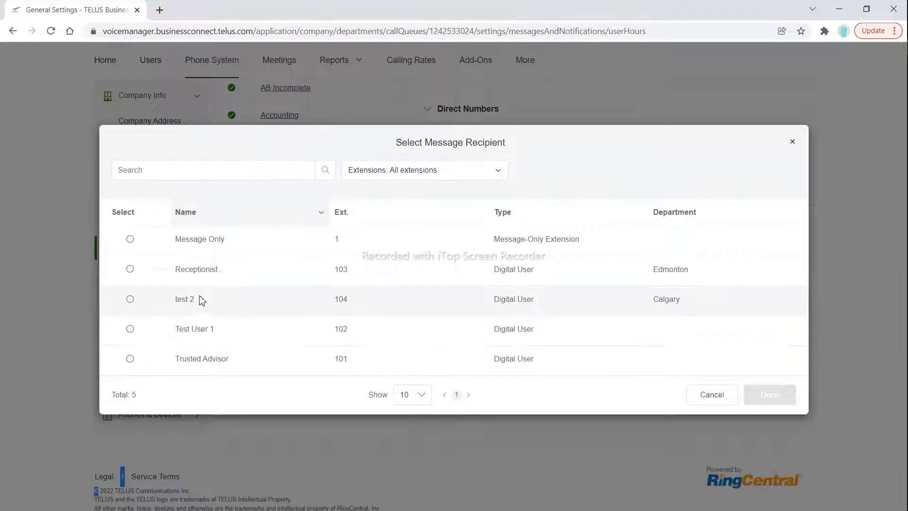
double_click(196, 269)
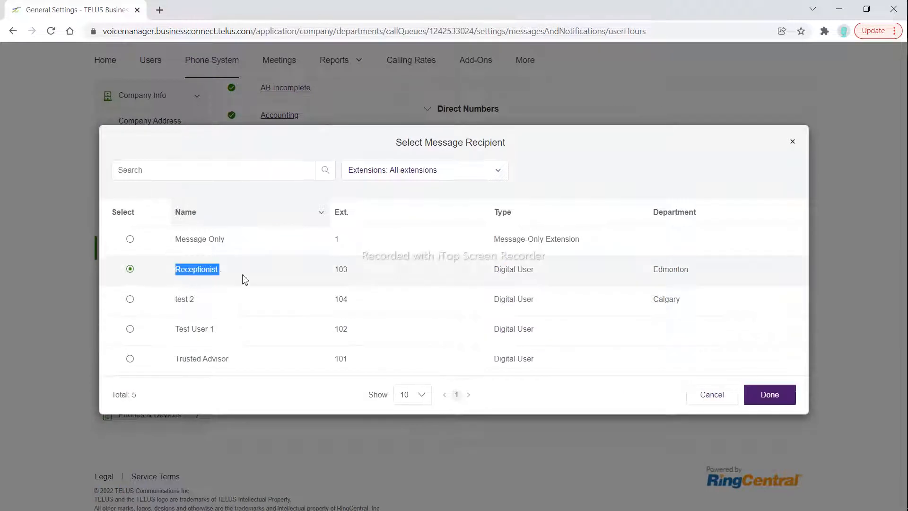
click(771, 397)
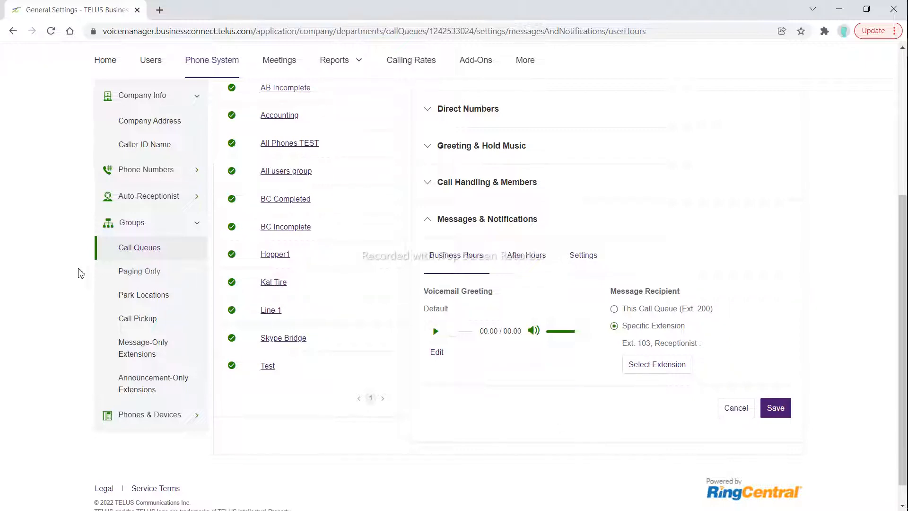
Go to the Paging Only groups and discard the unsaved call queue changes
scroll(141, 286, up, 1)
scroll(141, 286, up, 2)
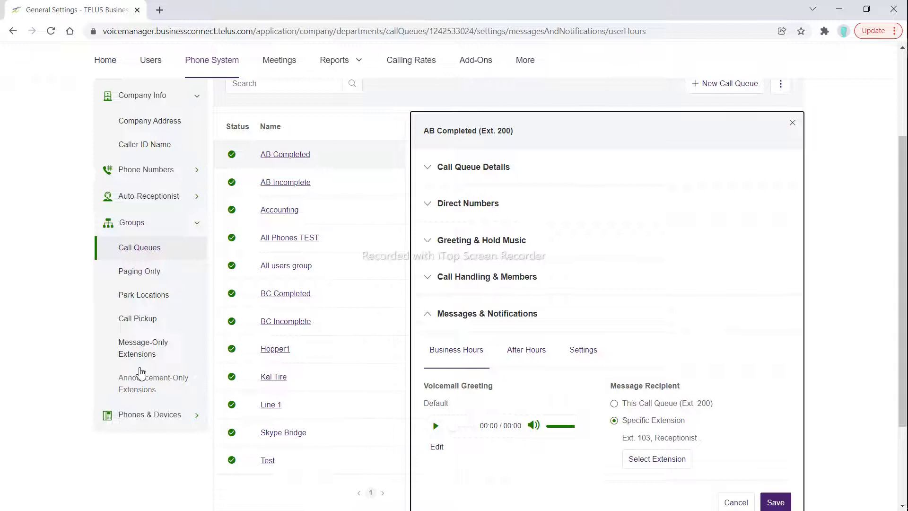
click(142, 271)
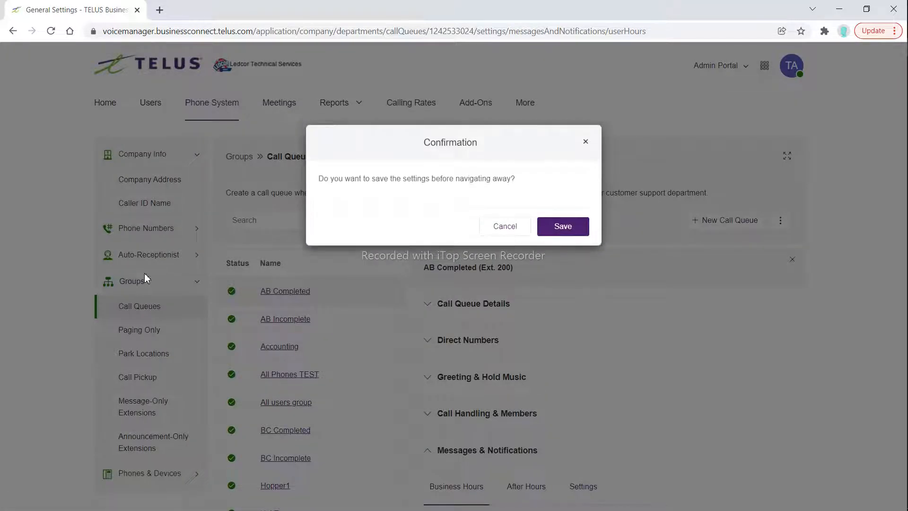
click(490, 230)
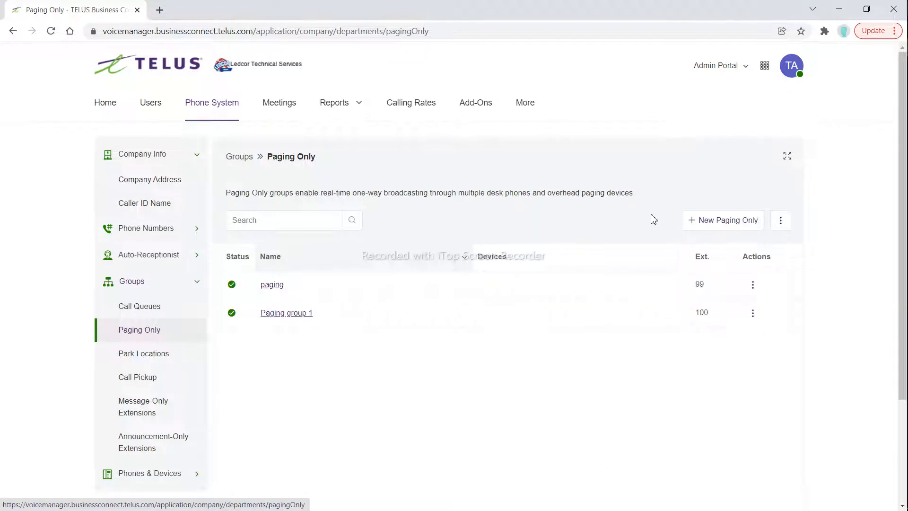
Create a Paging Only group named TEST with extension 105, and proceed to configure its paging settings
click(704, 220)
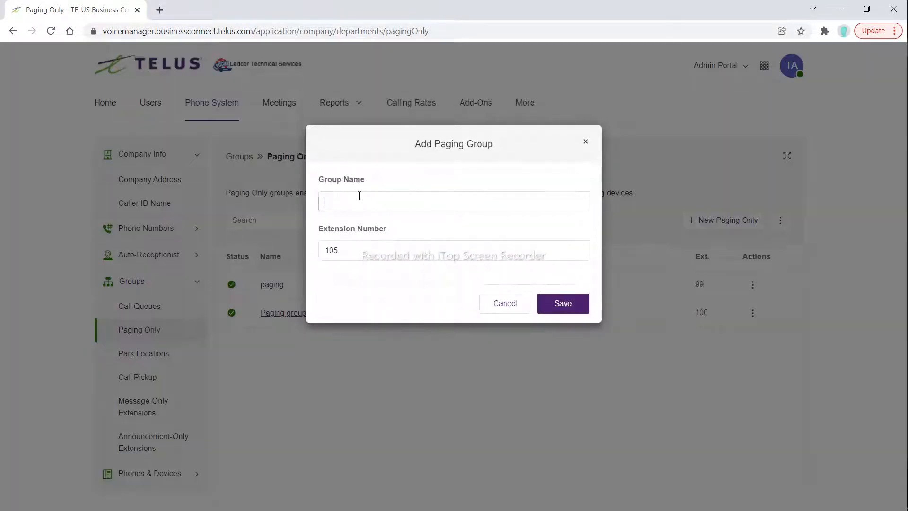
click(360, 195)
text(E)
key(BackSpace)
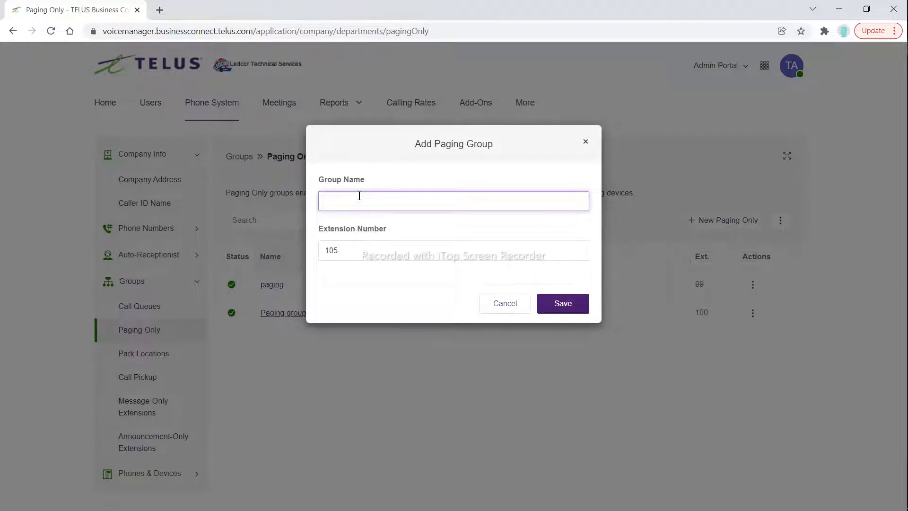
click(578, 309)
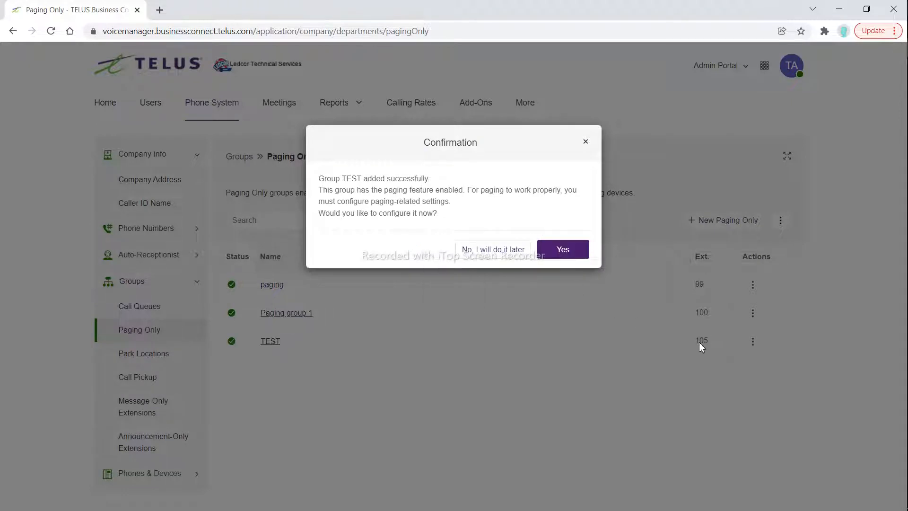
click(566, 250)
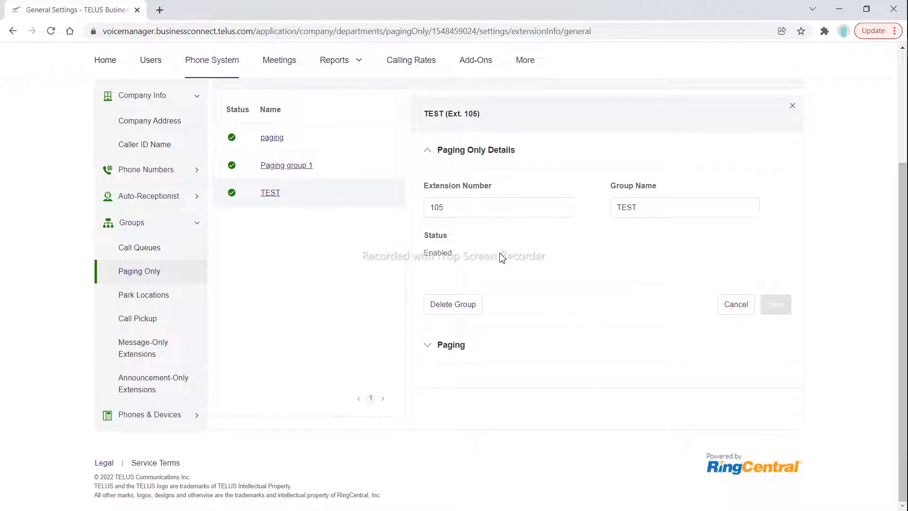
Select the TEST 2 and TEST Receptionist user phones as devices to receive pages for the TEST group
click(432, 150)
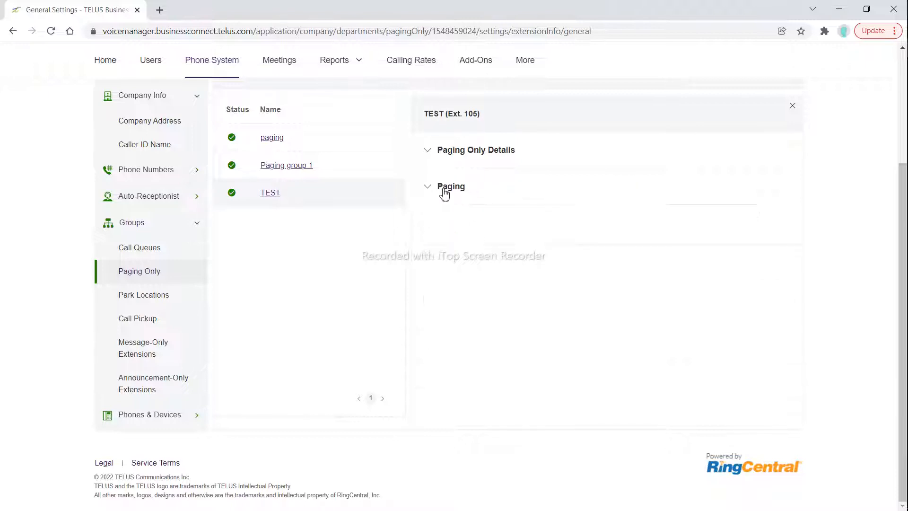
click(440, 187)
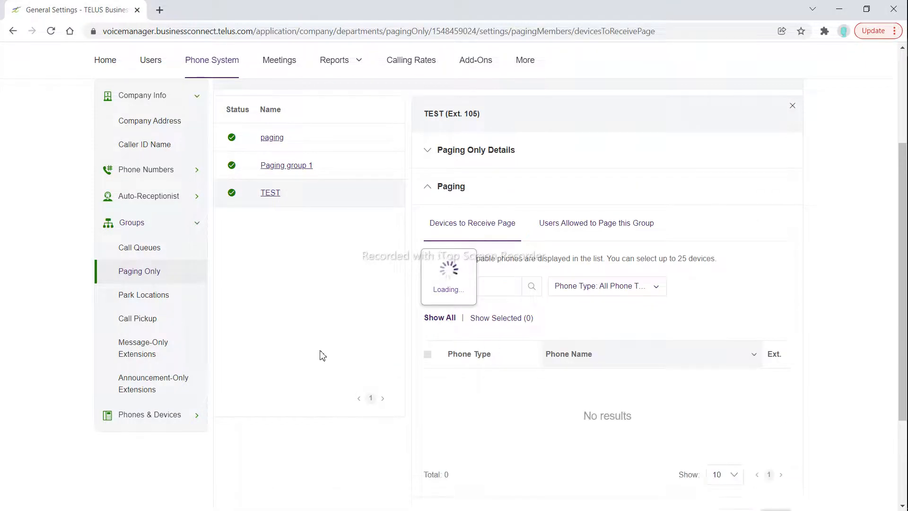
scroll(316, 356, down, 1)
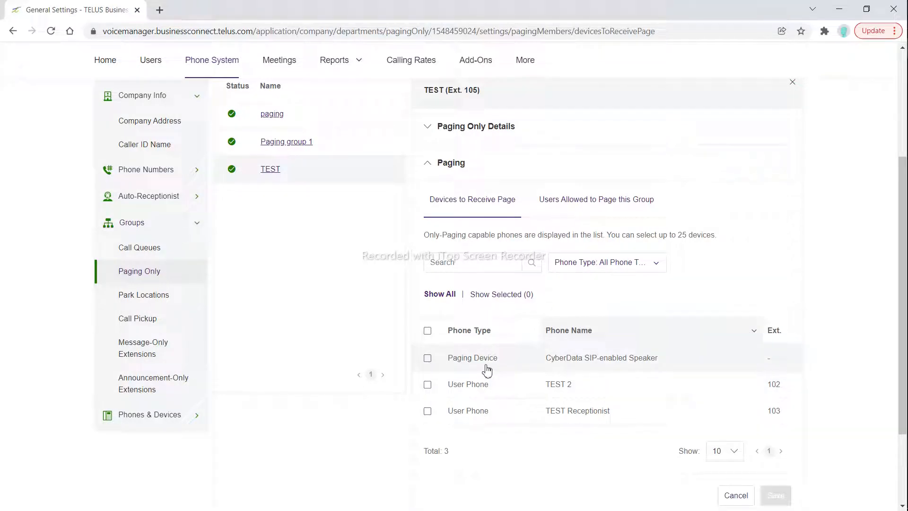
click(428, 360)
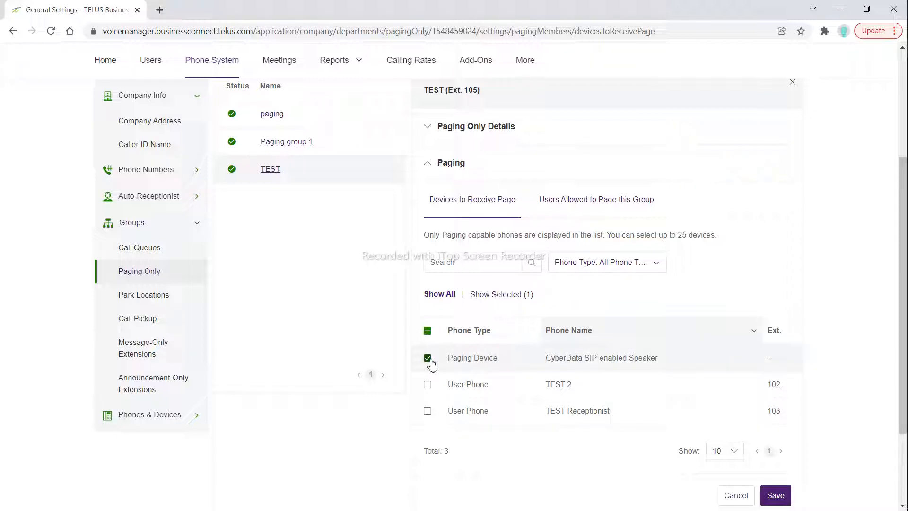
click(428, 360)
click(428, 384)
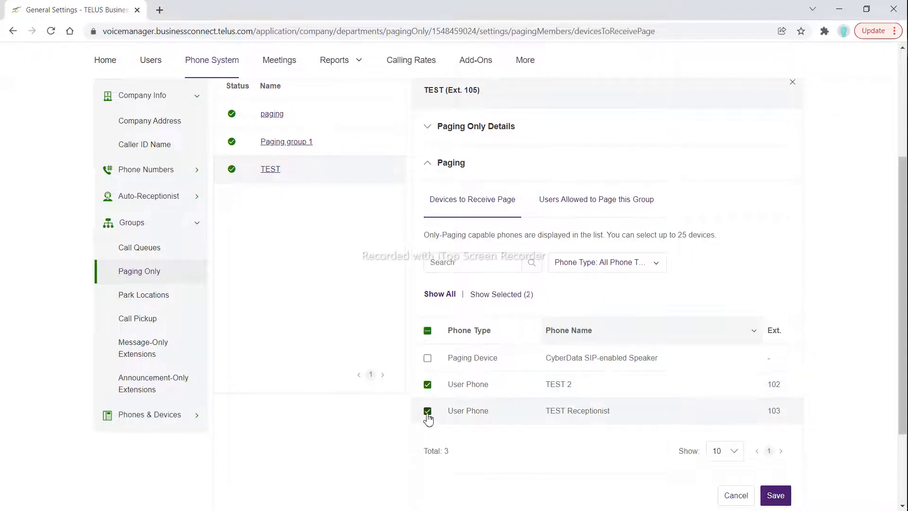
Select the Receptionist at extension 103 as a user allowed to page the TEST group, and close its Paging settings
click(601, 198)
click(562, 226)
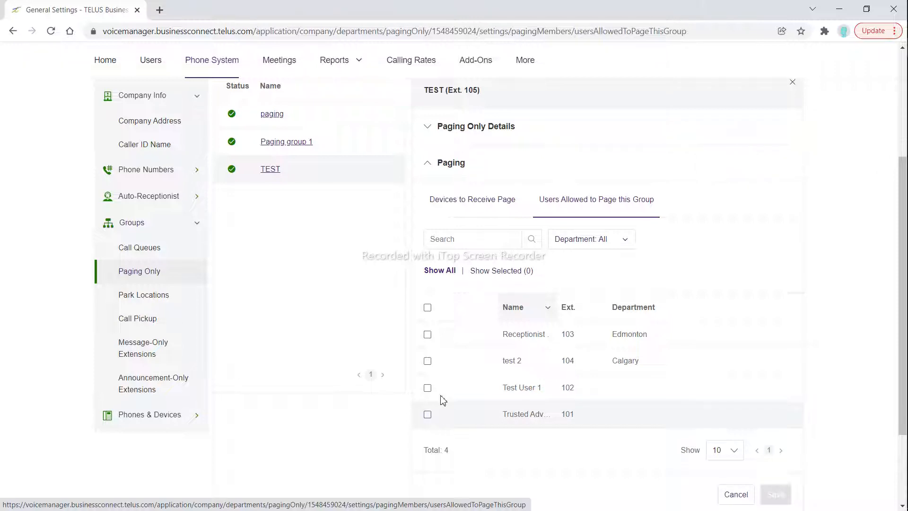
click(436, 339)
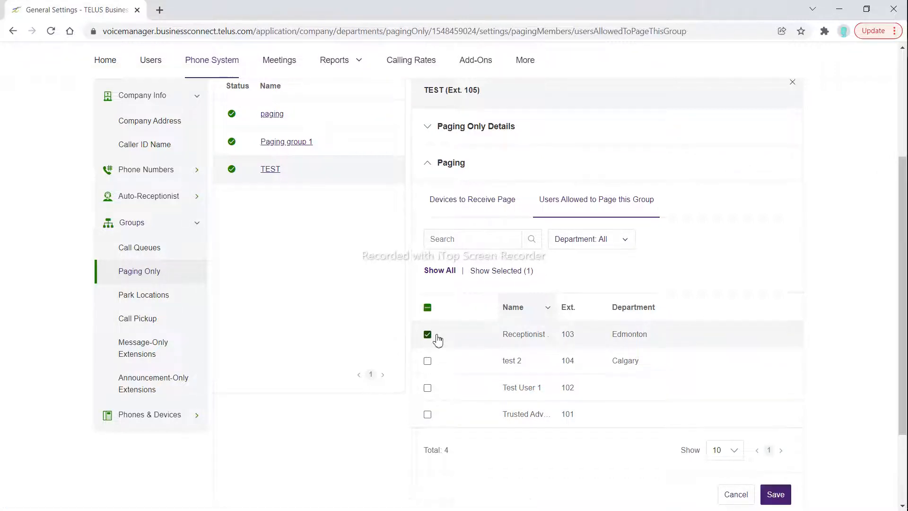
click(436, 167)
click(502, 231)
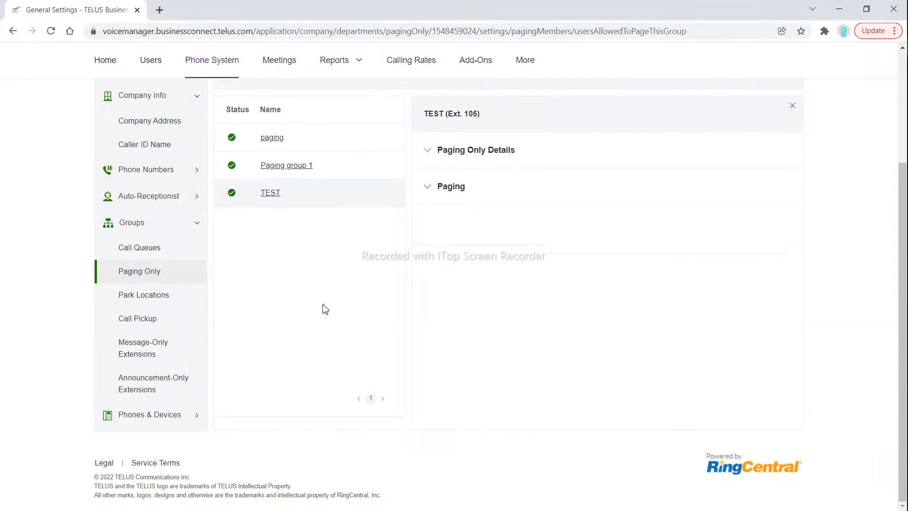
Open the Hold 1 park location and review its extension number and group name
click(160, 296)
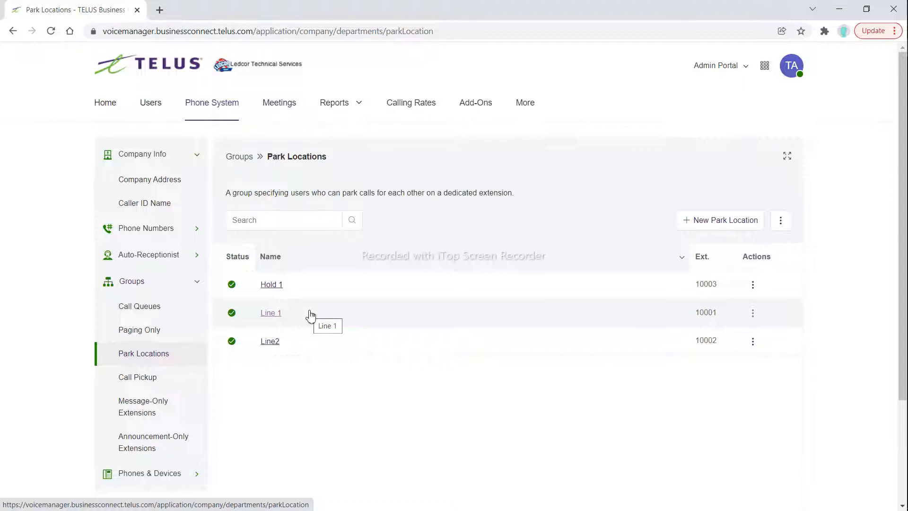
click(264, 284)
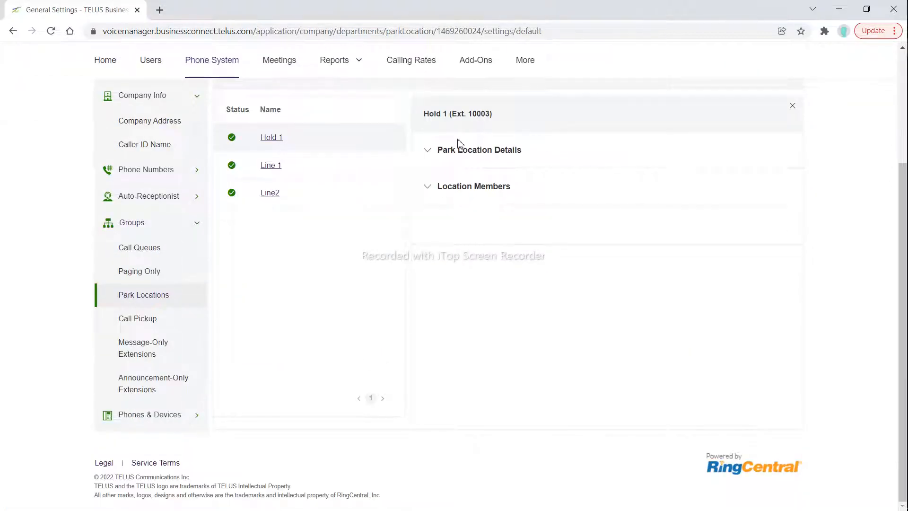
click(458, 152)
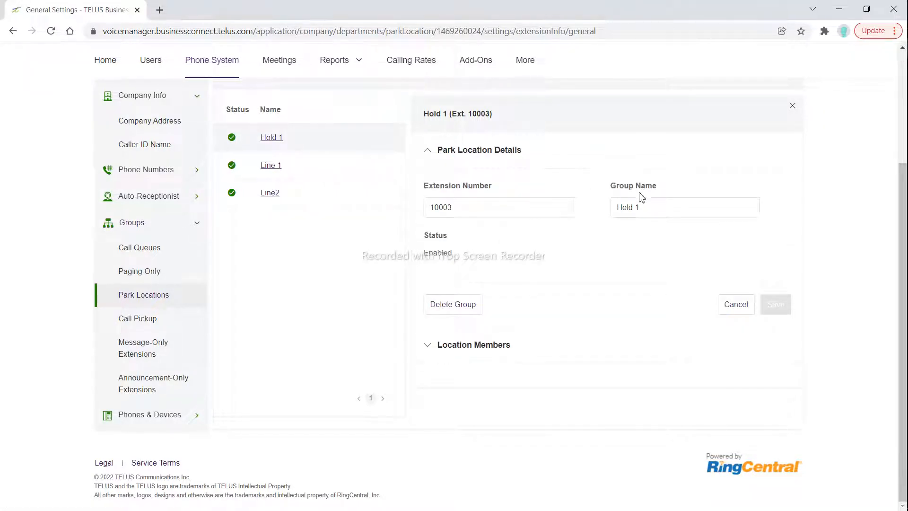
click(660, 215)
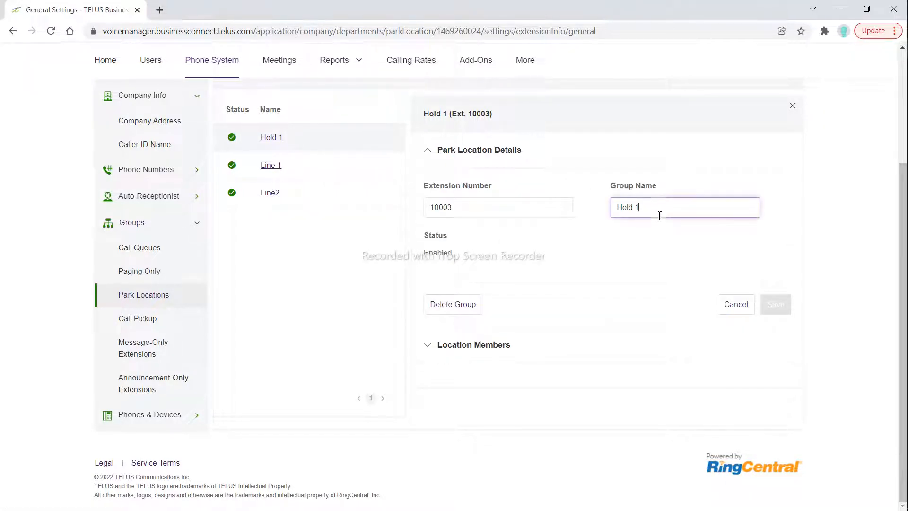
right_click(604, 202)
click(547, 231)
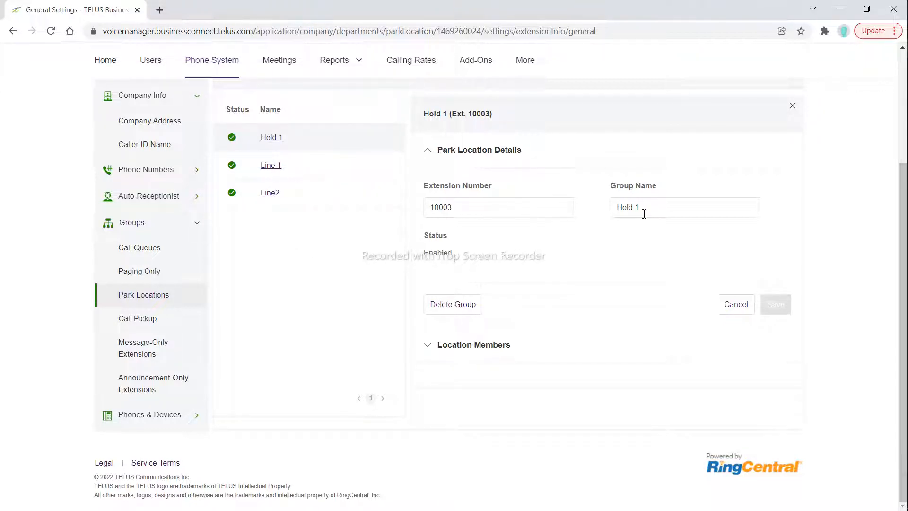
Review the users set as location members of the Hold 1 park location
click(473, 151)
click(471, 191)
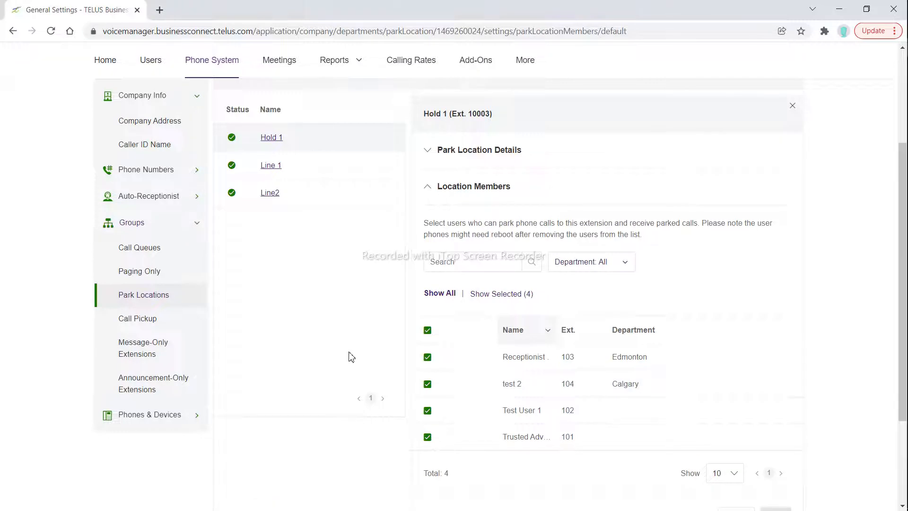
scroll(350, 357, down, 1)
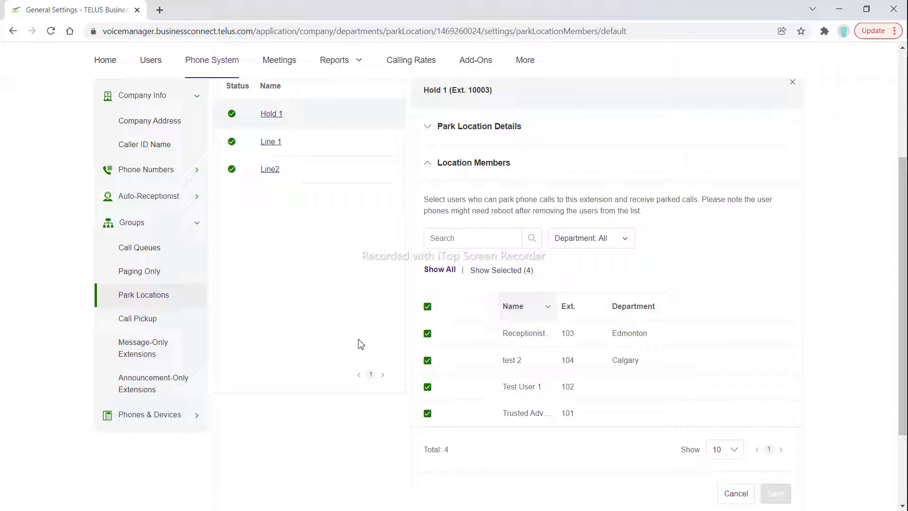
Open the Call Pickup directed pickup group and view its group details
click(159, 318)
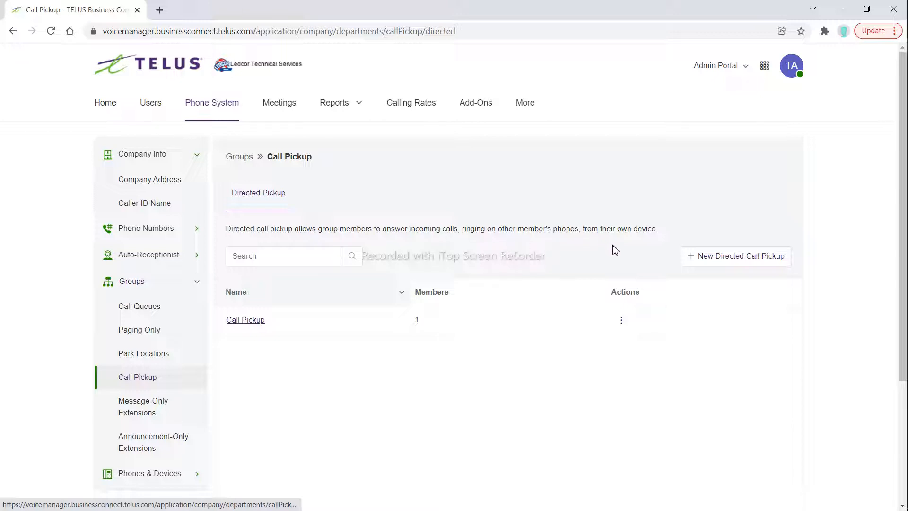
click(258, 327)
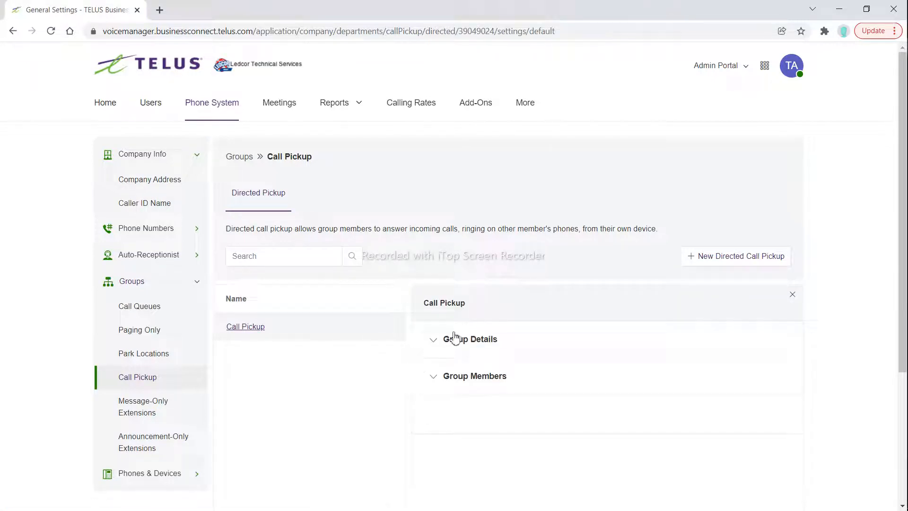
click(454, 338)
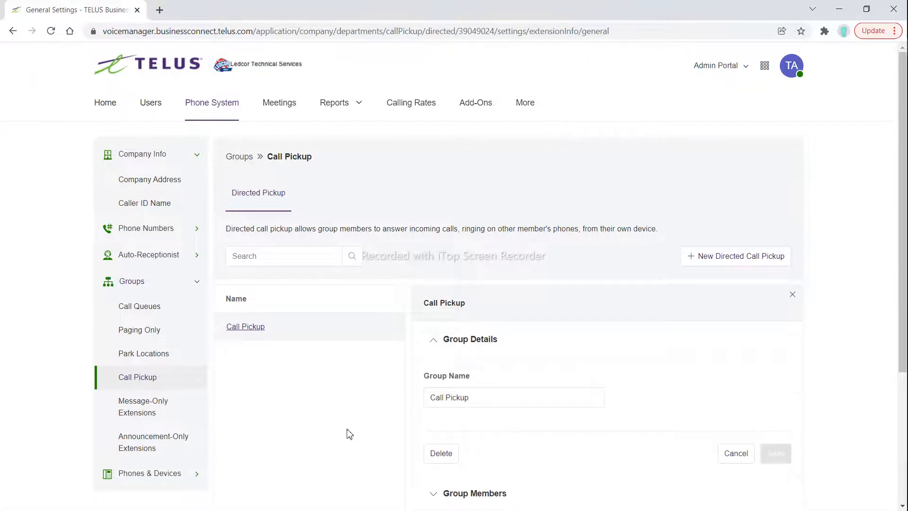
scroll(350, 433, down, 2)
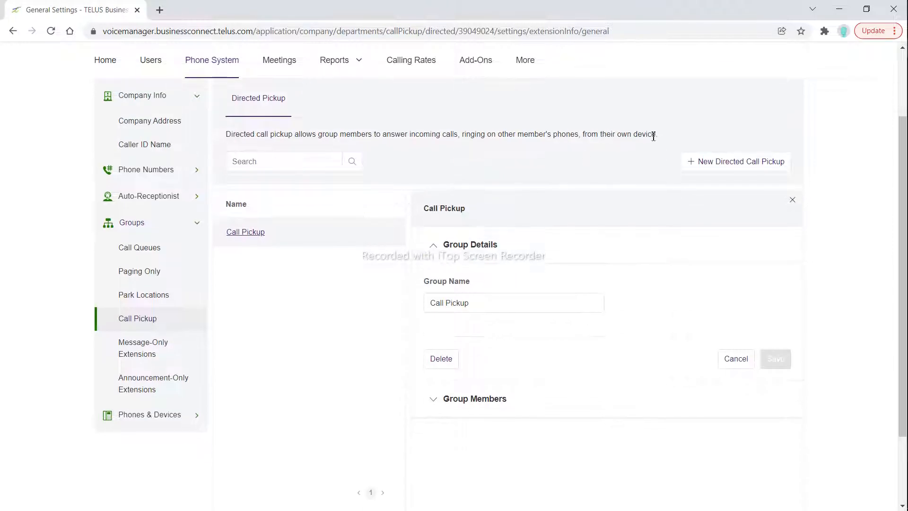
Add all remaining users, extensions 102, 103 and 104, as members of the Call Pickup group
click(465, 406)
scroll(342, 421, down, 1)
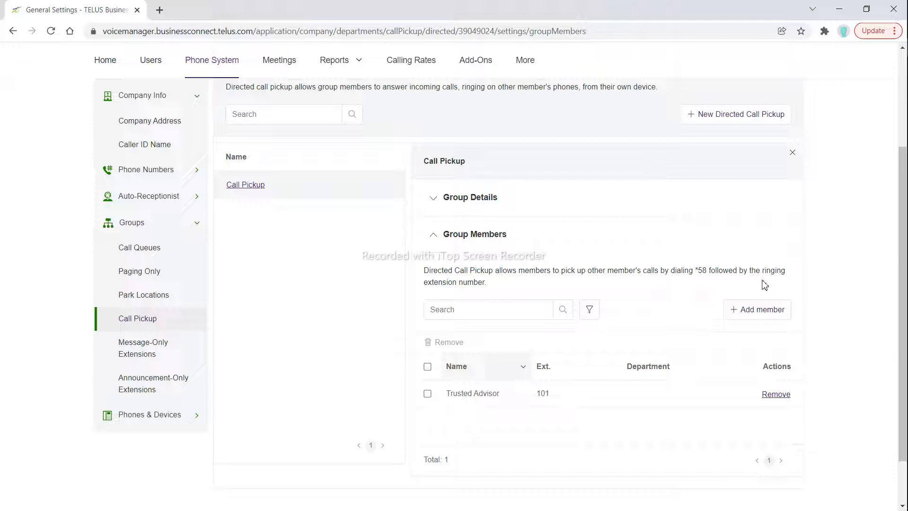
click(755, 310)
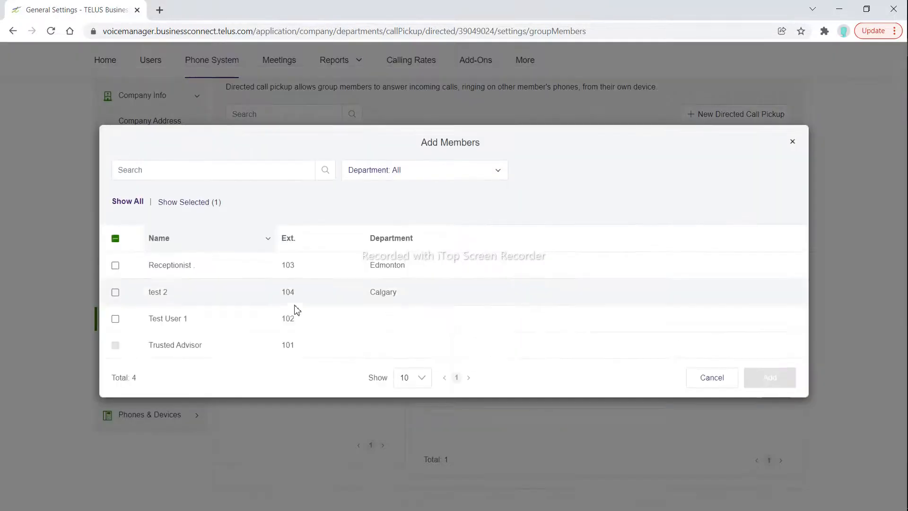
click(115, 239)
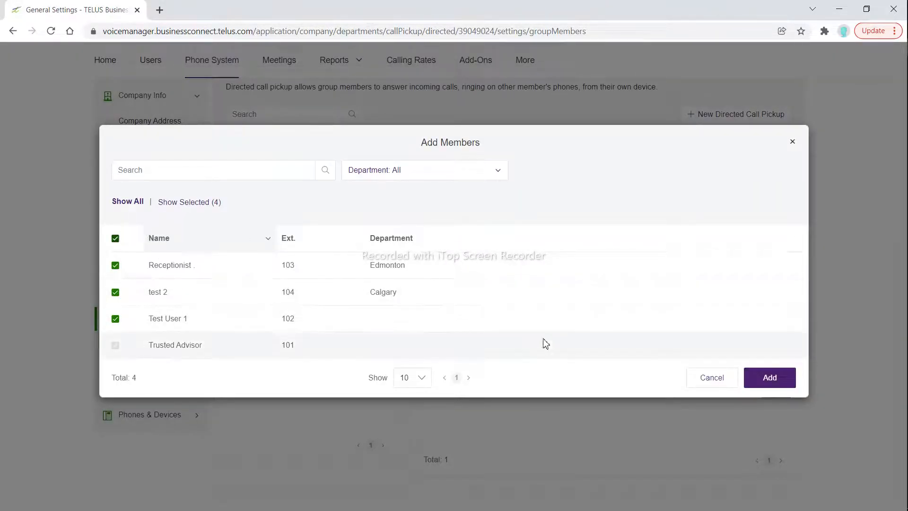
click(767, 377)
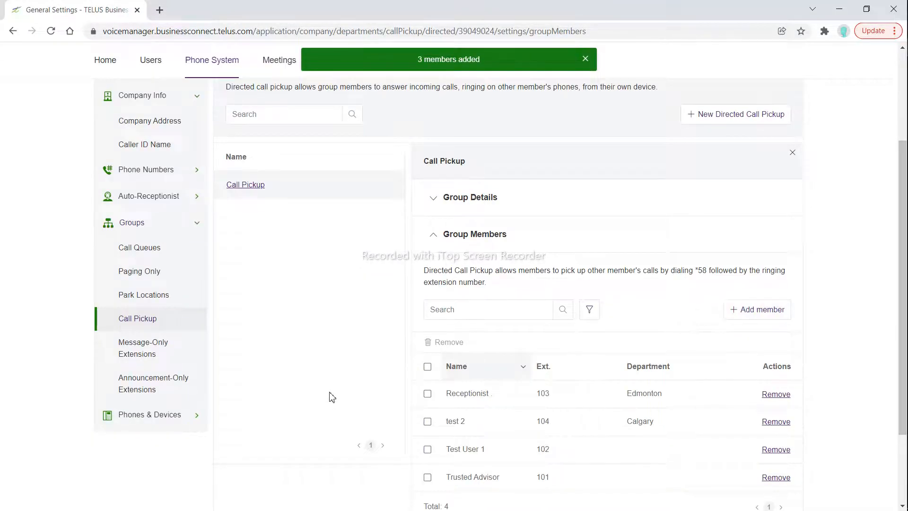
scroll(332, 397, down, 1)
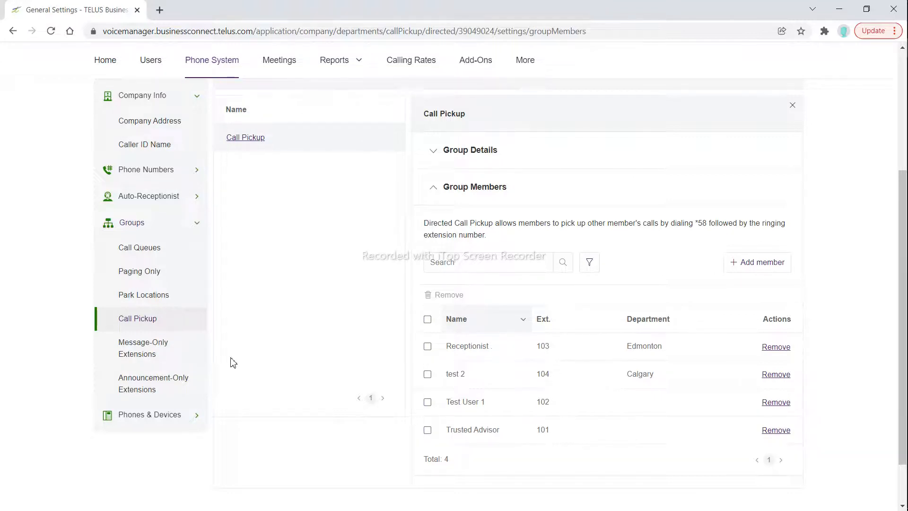
Open the Message Only extension under Message-Only Extensions and review its extension details and direct numbers
click(156, 354)
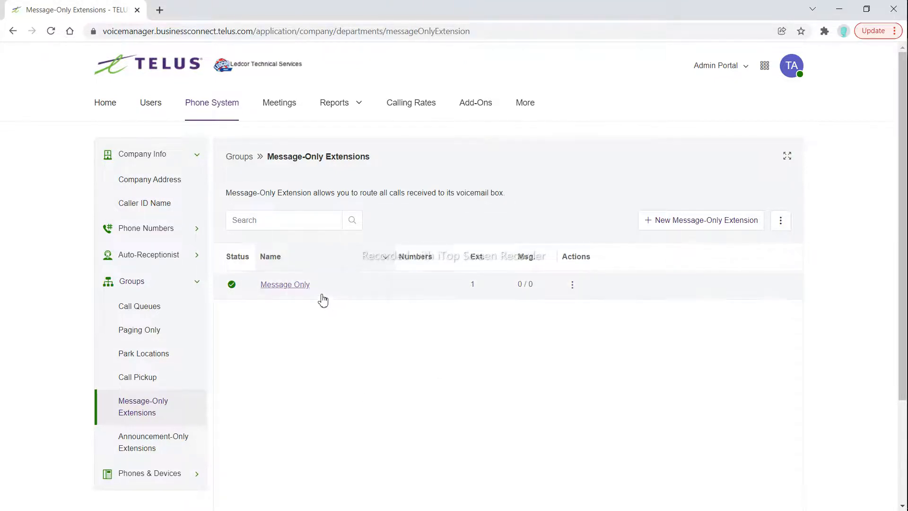
click(299, 286)
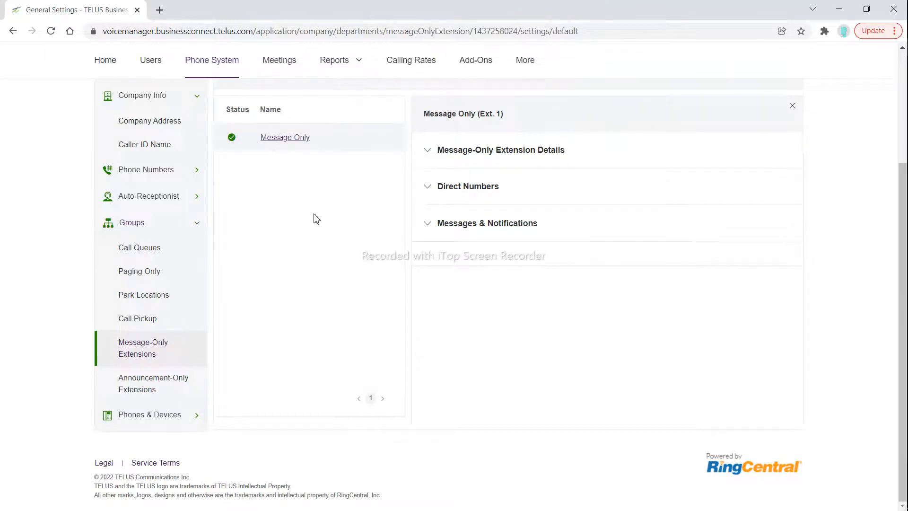
click(455, 155)
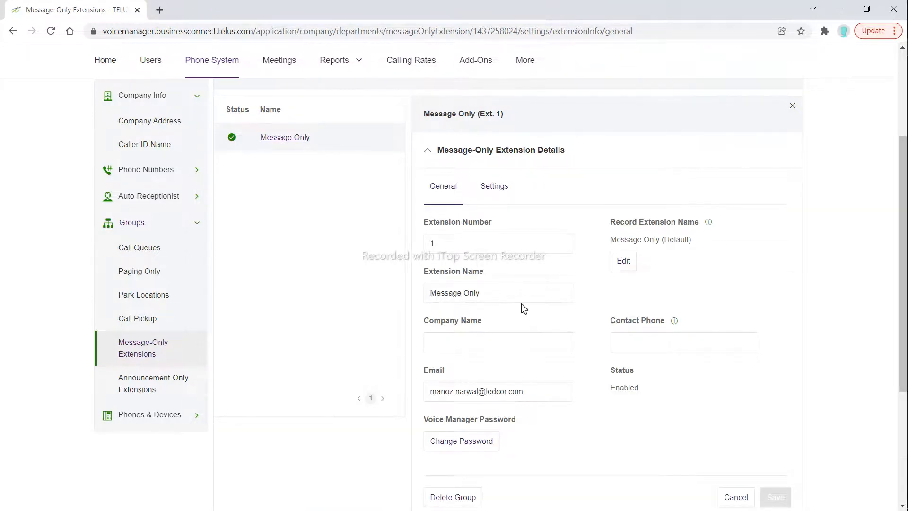
click(447, 153)
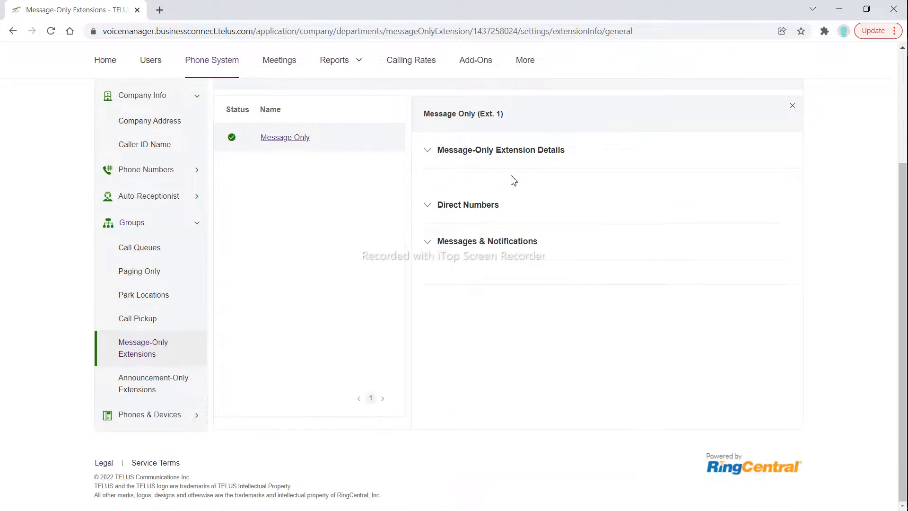
click(454, 187)
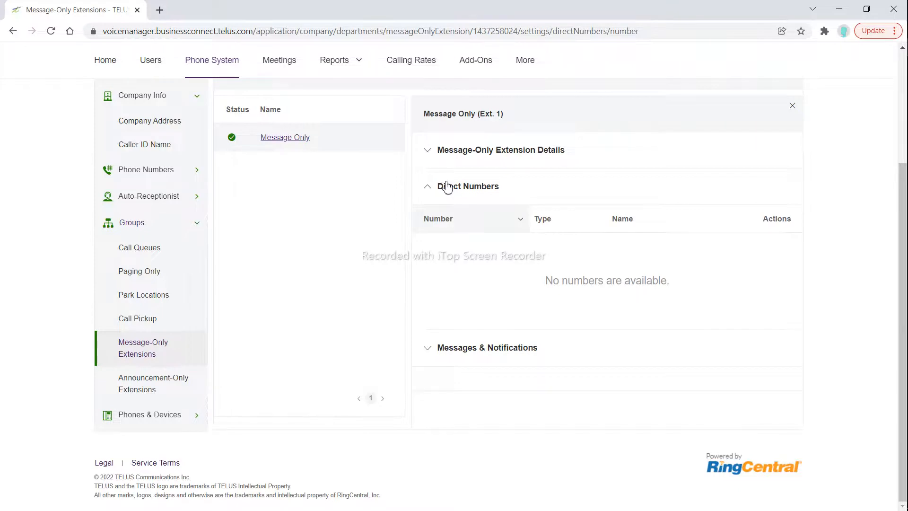
click(446, 187)
Review the custom voicemail greeting options in the Message Only extension's messages and notifications settings, leaving the greeting dialog without applying changes
click(470, 232)
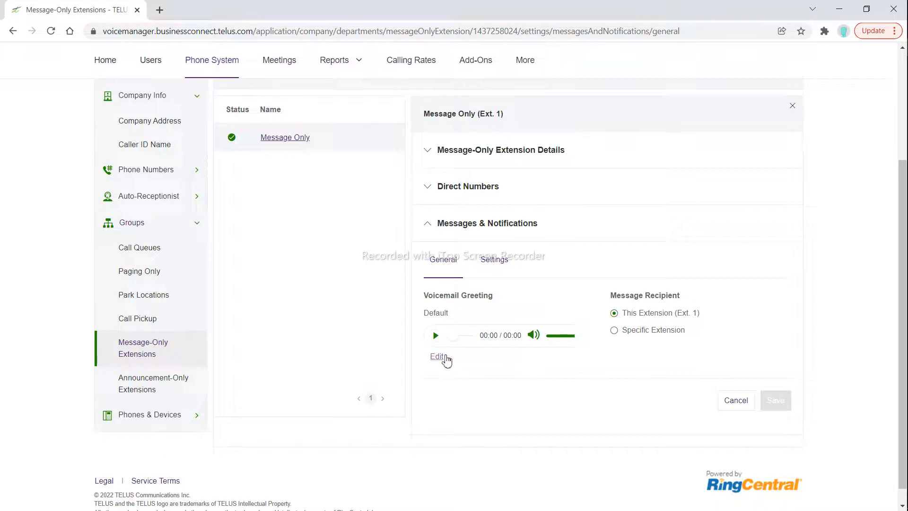
click(436, 356)
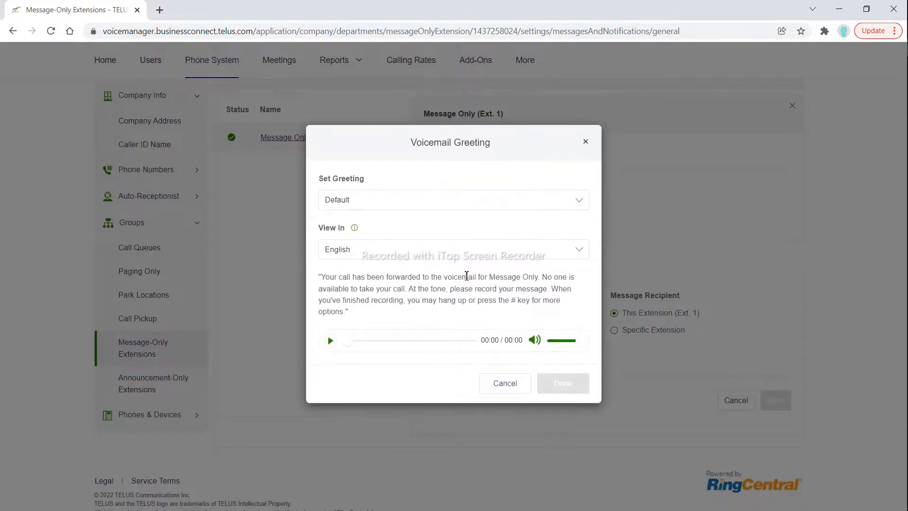
click(457, 206)
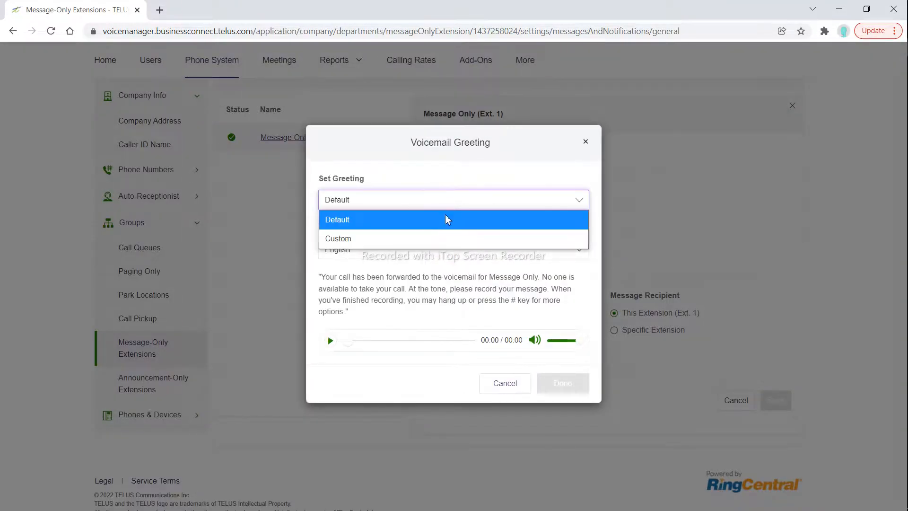
click(427, 238)
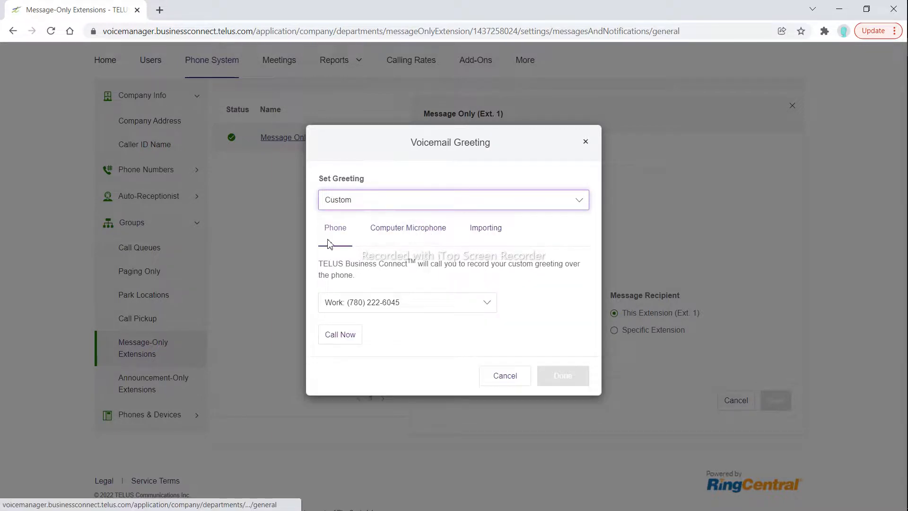
click(519, 384)
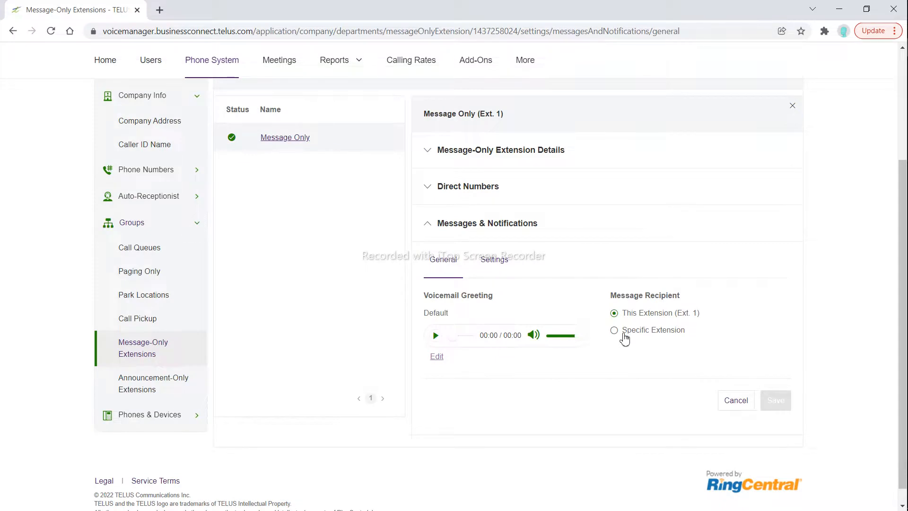
Set the Message Only extension's message recipient to the specific extension 103, Receptionist, and save the change
click(623, 337)
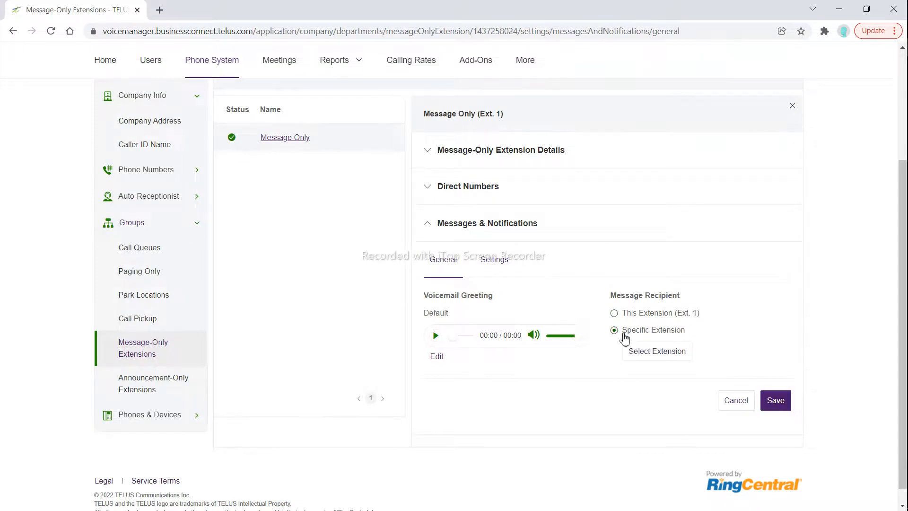
click(669, 356)
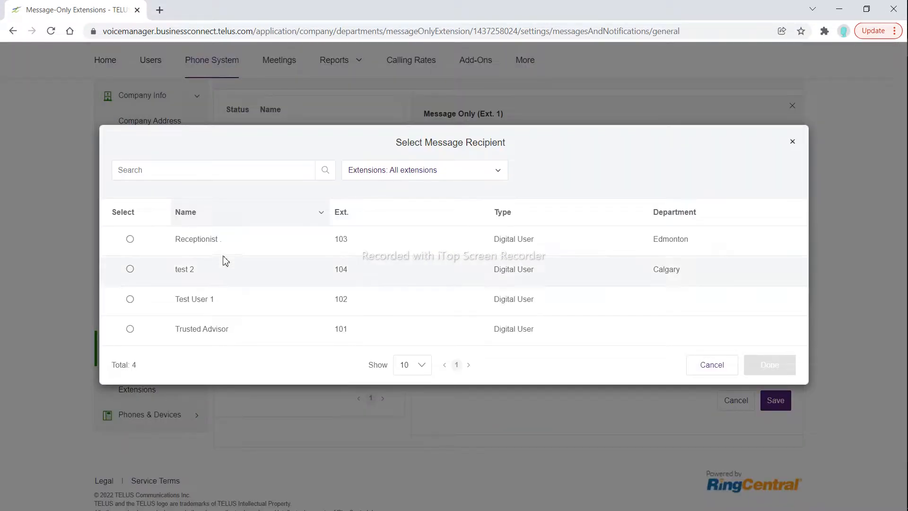
click(212, 250)
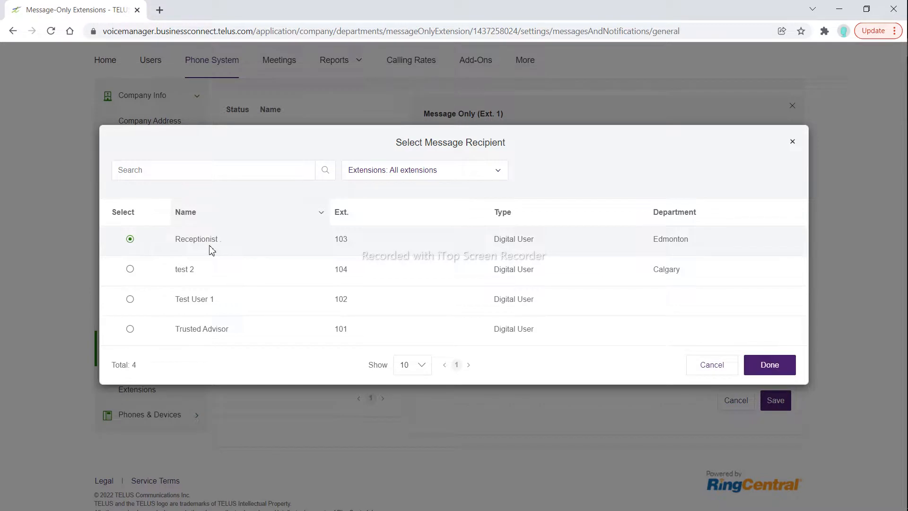
click(766, 365)
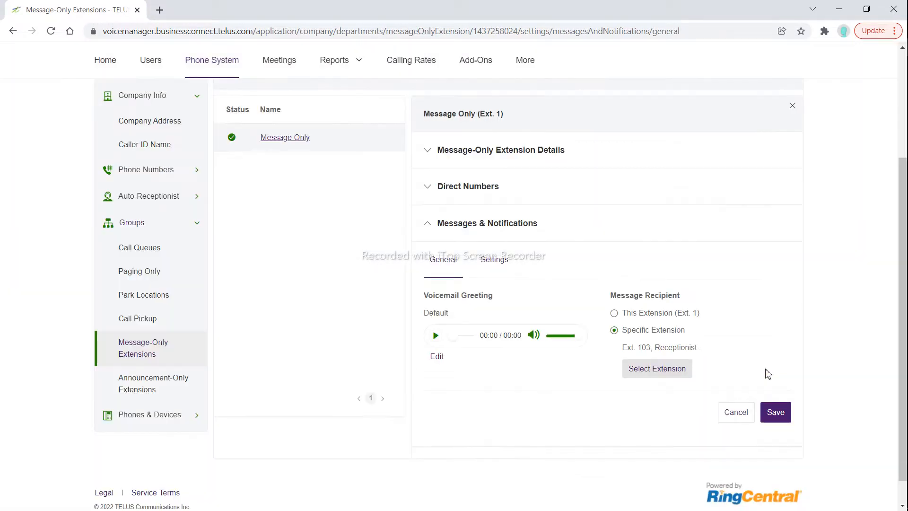
click(774, 412)
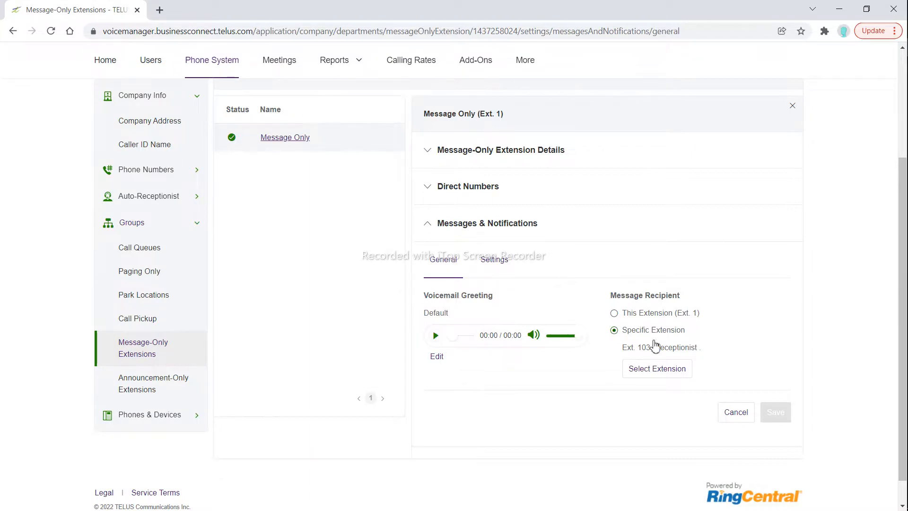
click(613, 330)
Open the list of Announcement-Only Extensions in the phone system's groups
click(160, 389)
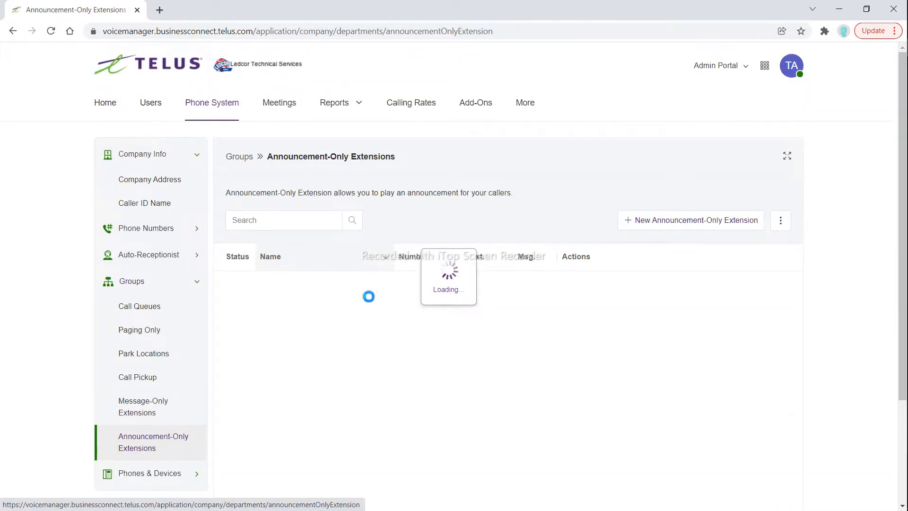